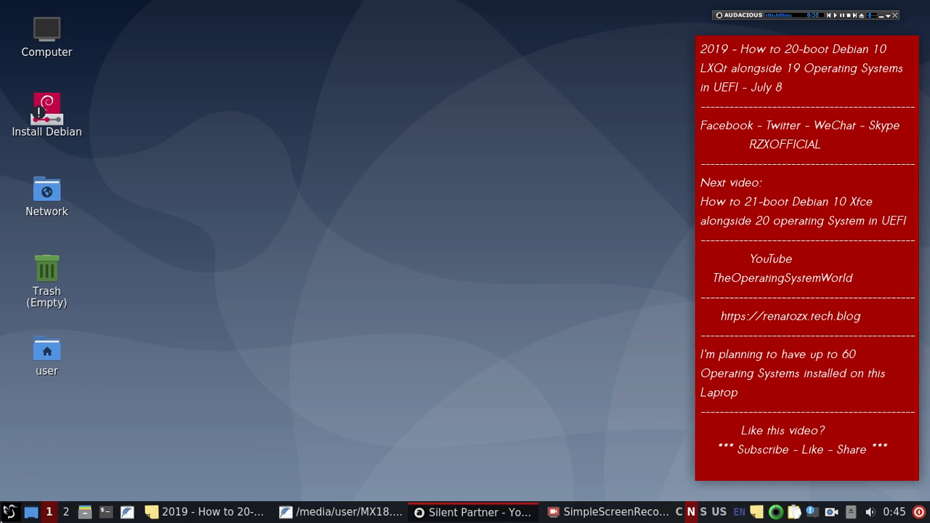
Step: Launch the Install Debian desktop shortcut to bring up the Debian 10 Welcome page
double_click(46, 118)
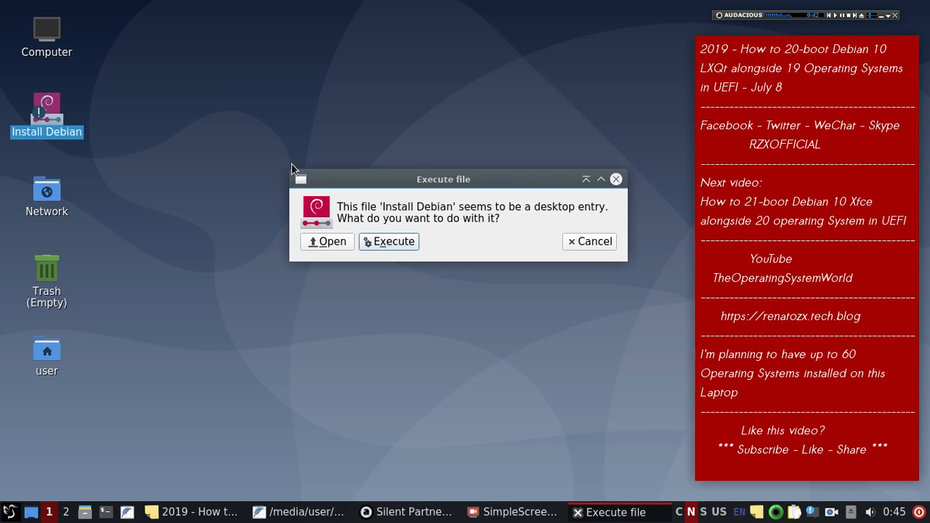
click(393, 242)
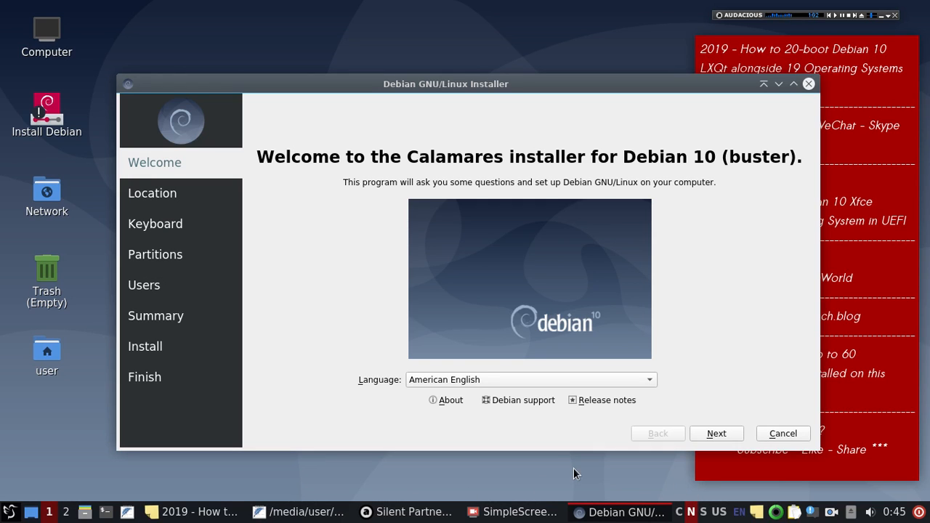
Step: Launch Spectacle from the applications menu and set its capture delay to 1 second
click(193, 511)
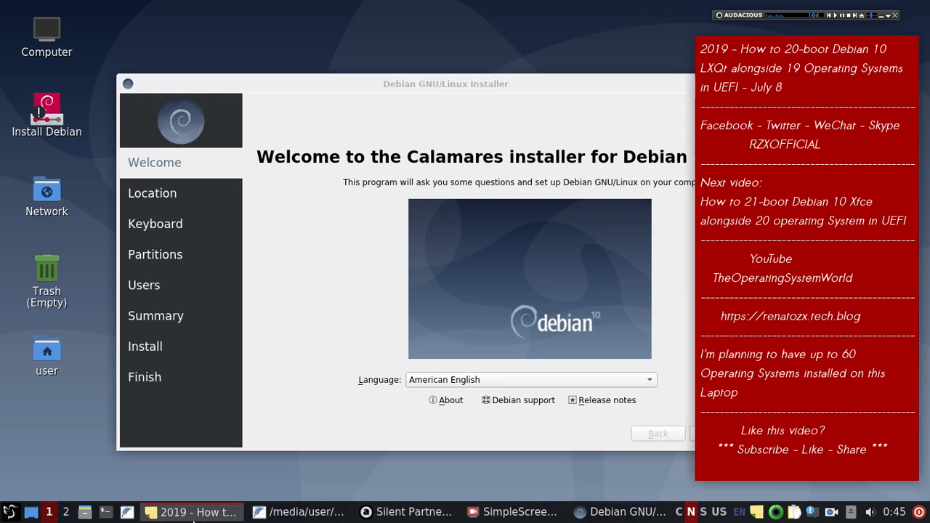
click(193, 512)
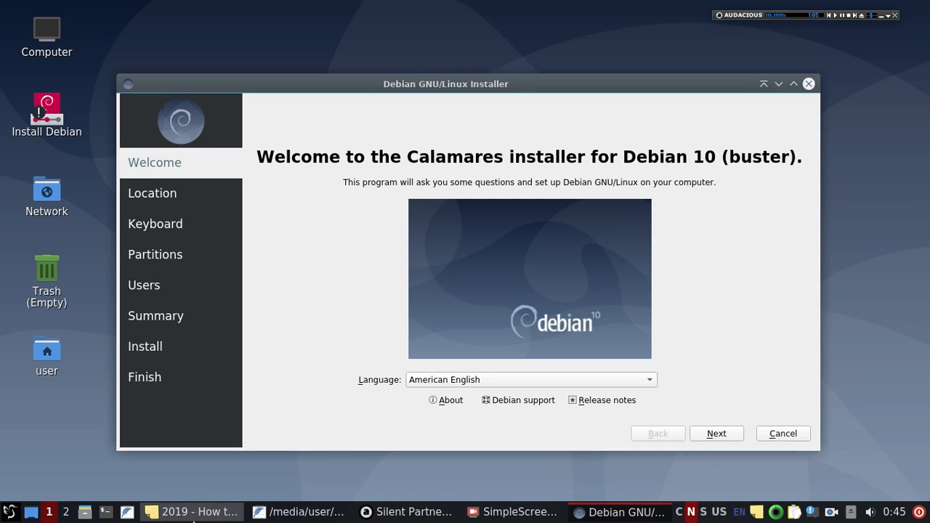
click(7, 513)
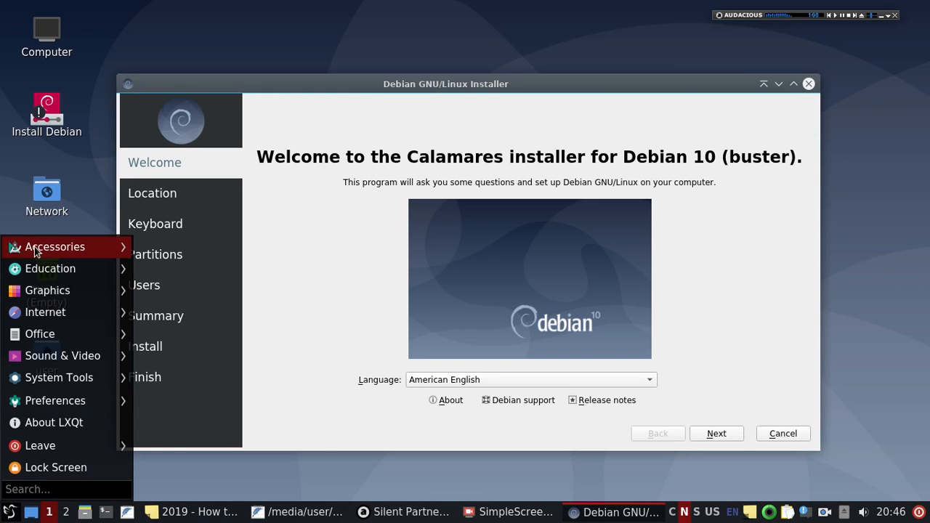
mouse_move(35, 249)
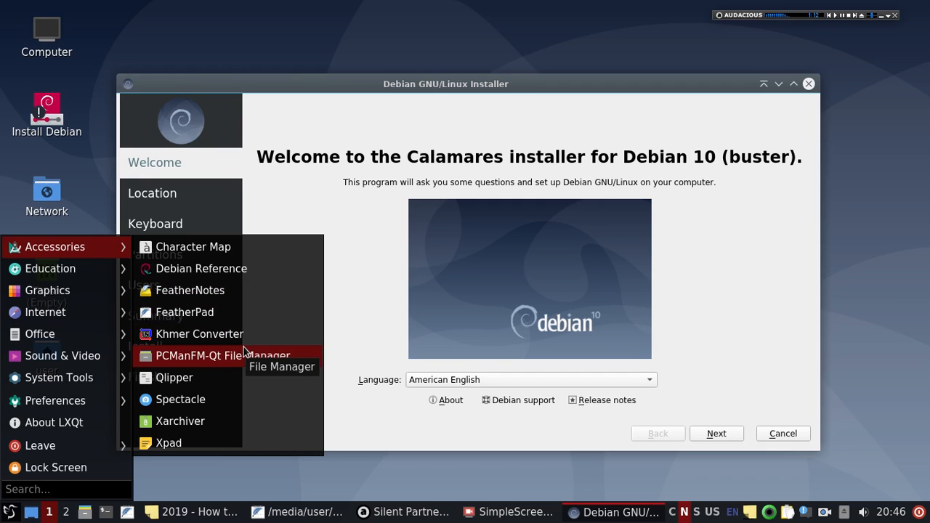
click(243, 402)
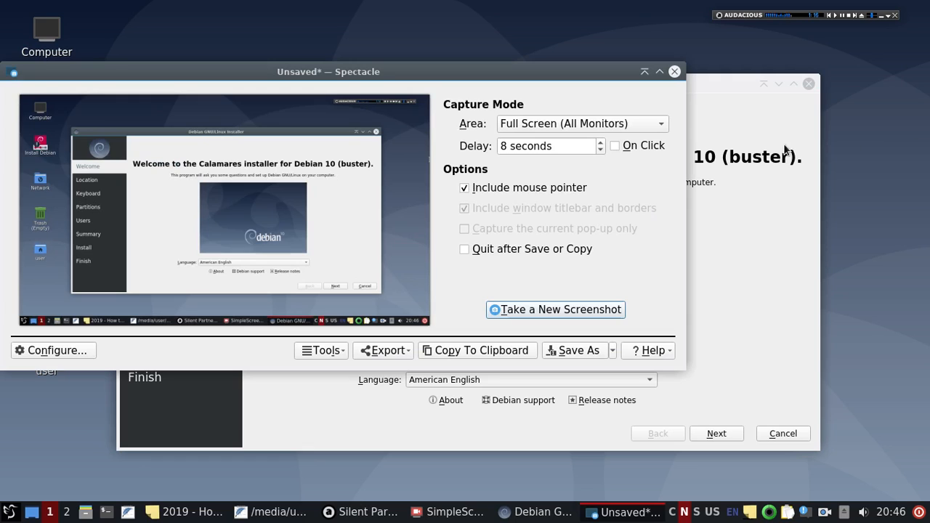
click(602, 147)
click(602, 147)
click(602, 147)
click(602, 147)
click(601, 146)
click(602, 147)
click(602, 147)
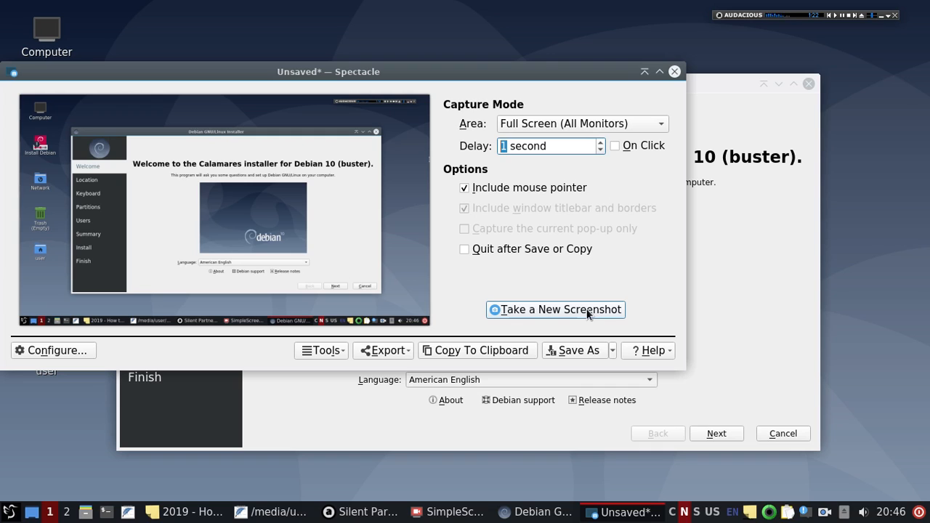
Step: Save the Welcome page screenshot as 3.png in Pictures and roll Spectacle up out of the way
click(574, 350)
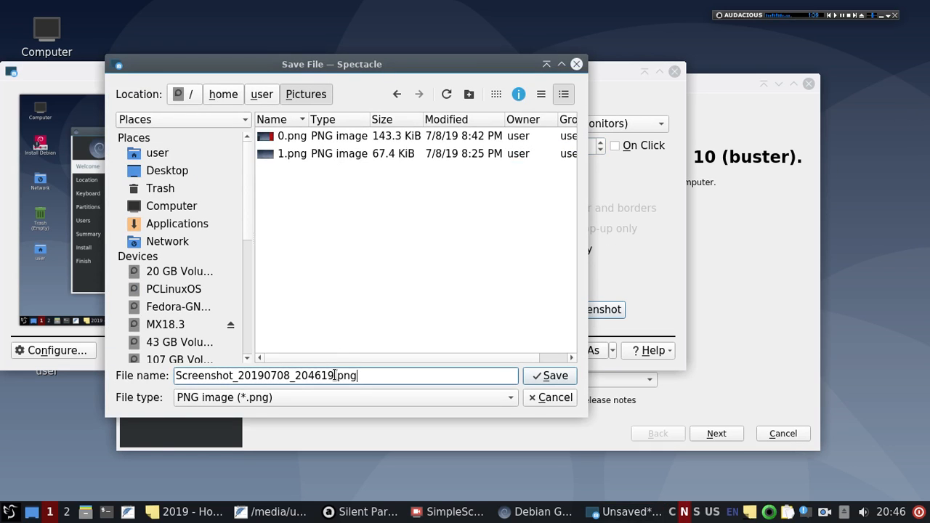
drag(333, 376, 63, 334)
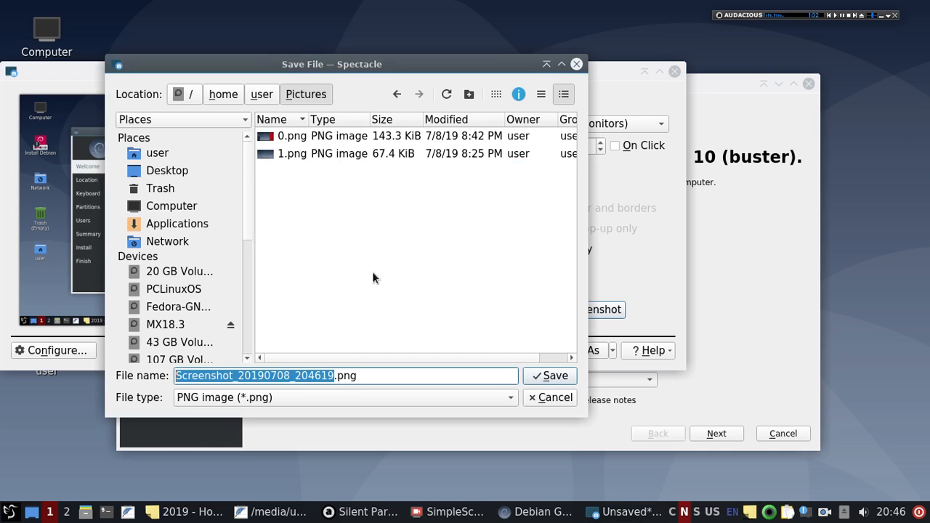
text(3)
click(562, 381)
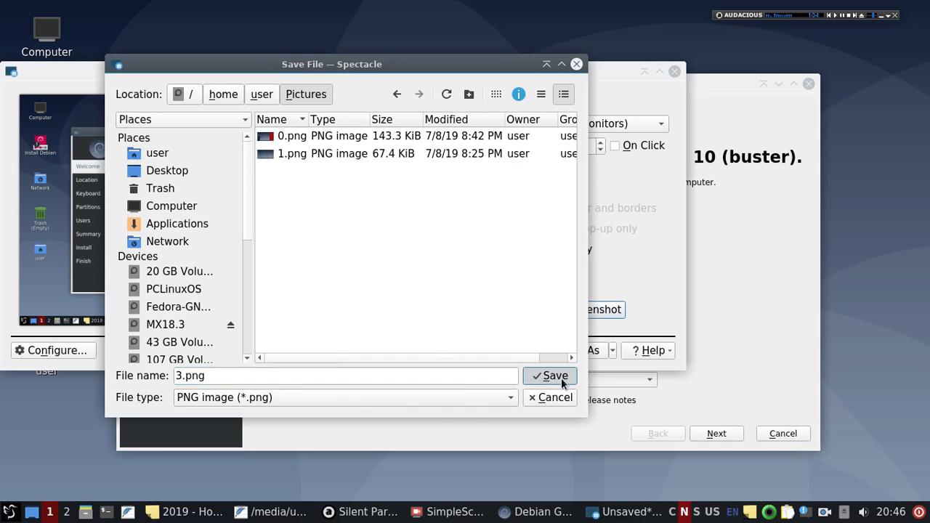
click(644, 71)
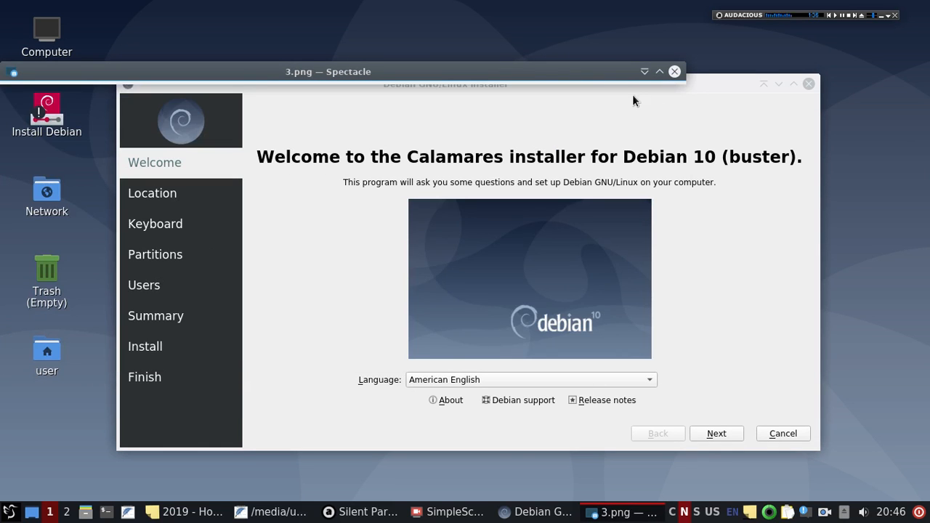
drag(571, 74, 683, 43)
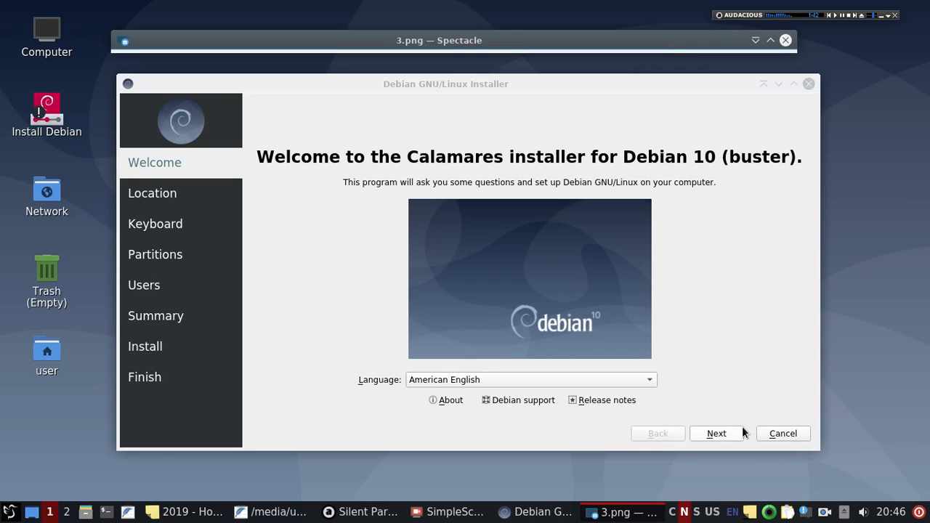
Step: Advance to the Location page and save a fresh full-screen capture of it as 4.png
click(717, 434)
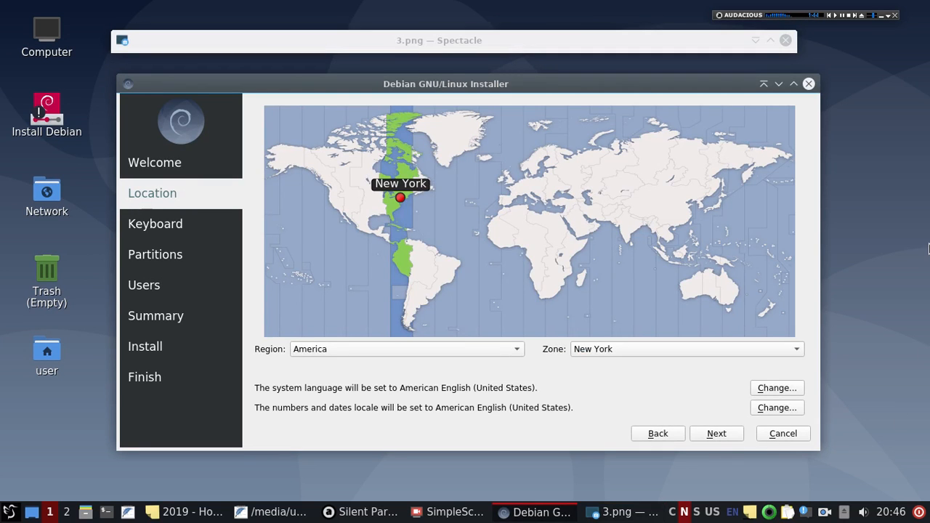
click(756, 40)
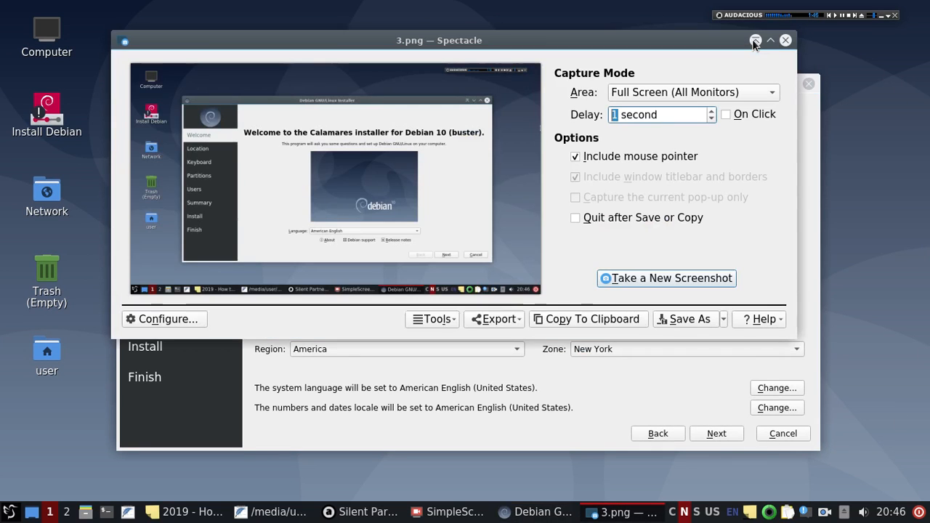
click(684, 281)
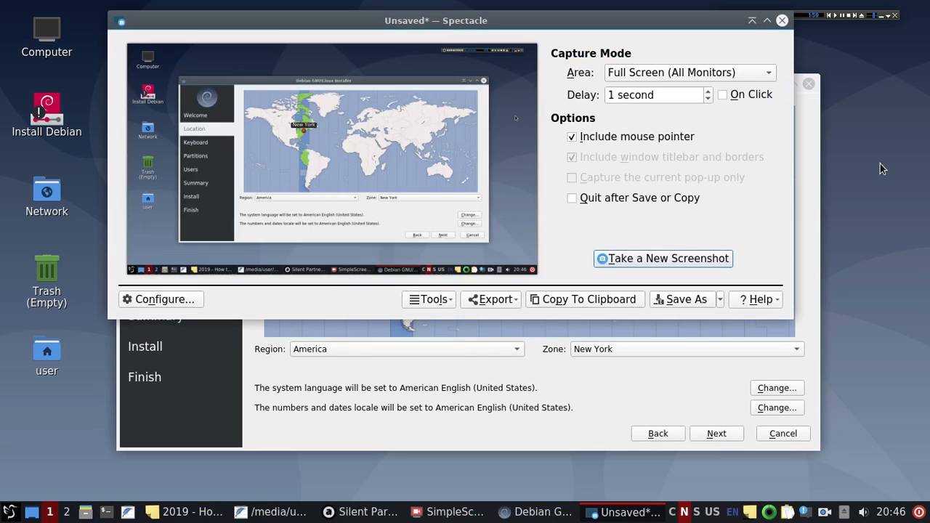
click(698, 301)
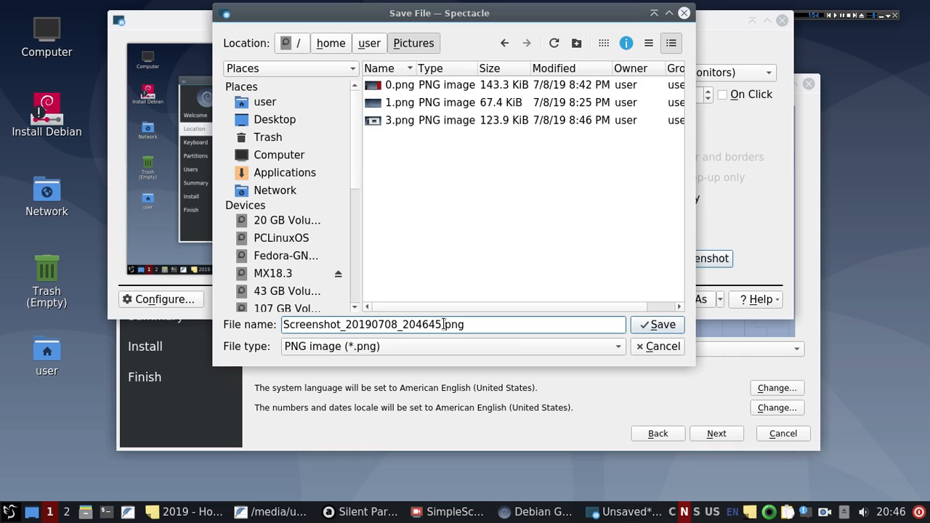
drag(442, 324, 282, 324)
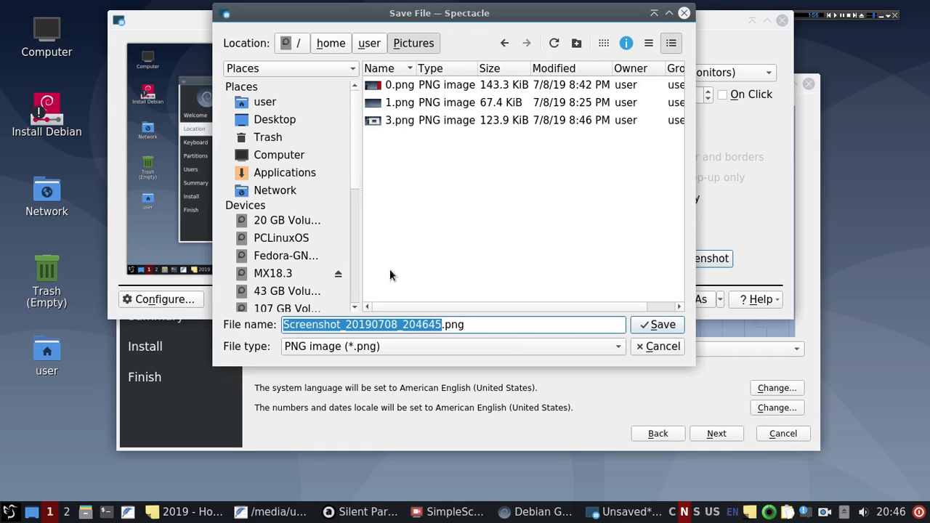
text(4)
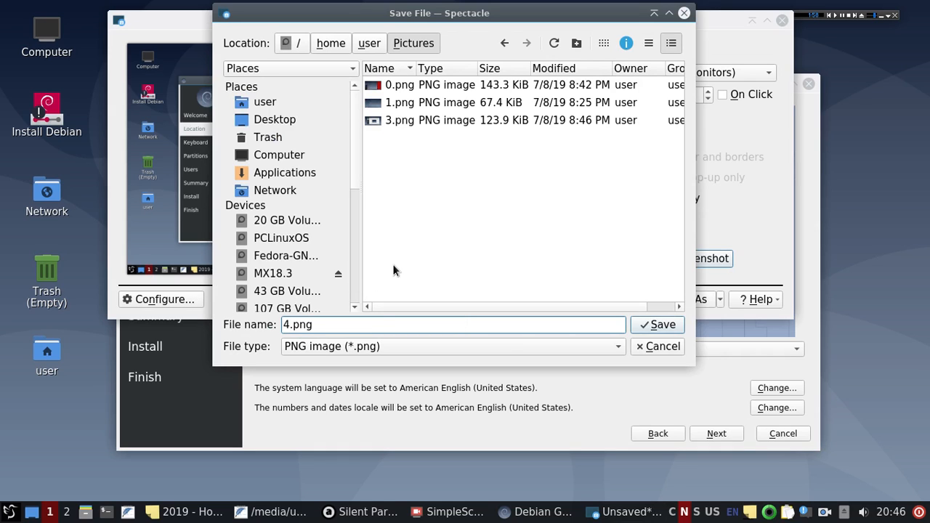
key(Return)
key(Return)
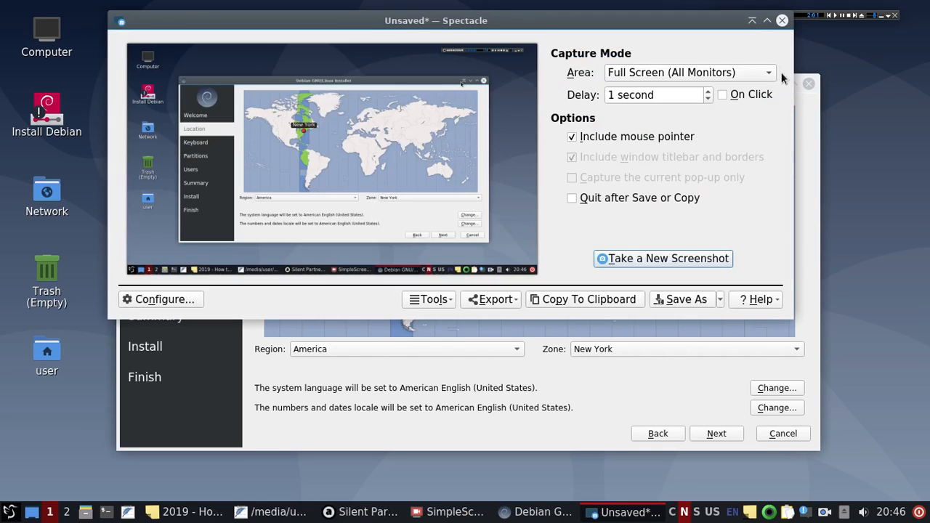
Step: Roll Spectacle up and move it and the music player bar out of the way
click(753, 20)
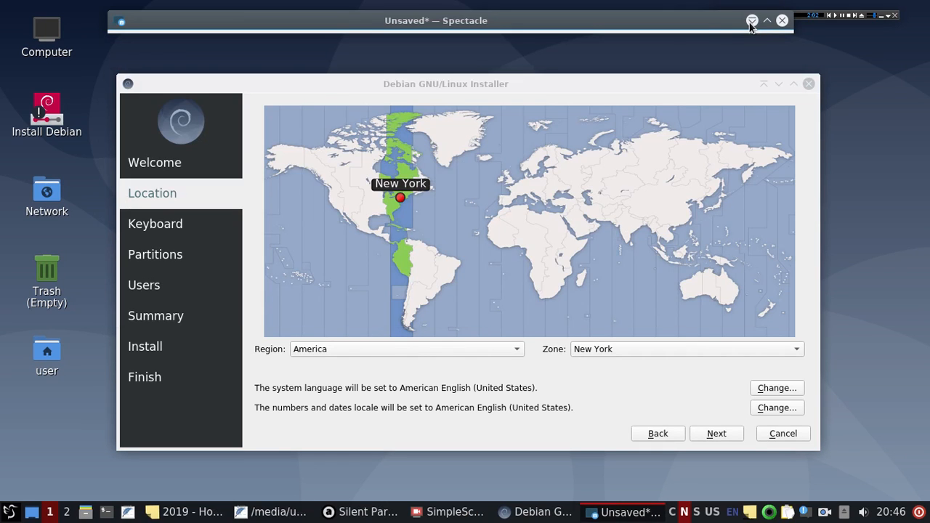
drag(709, 28, 704, 48)
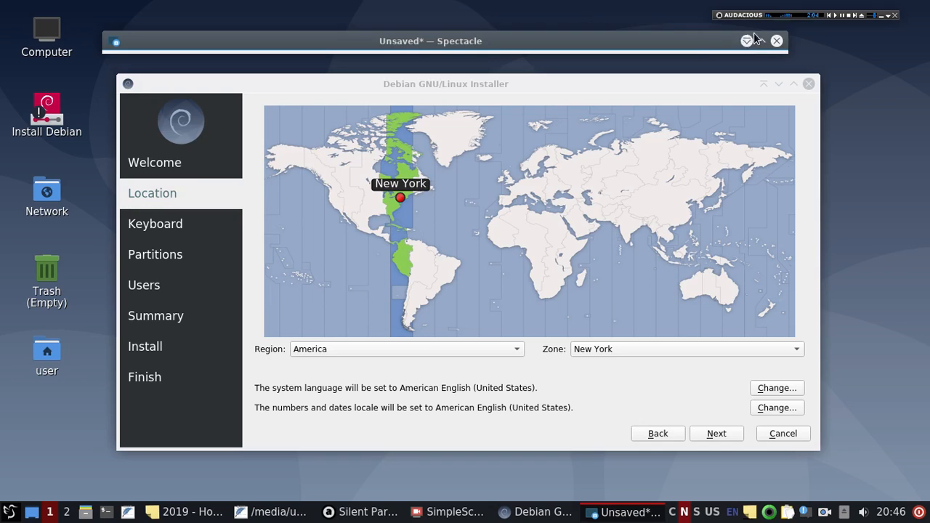
click(807, 16)
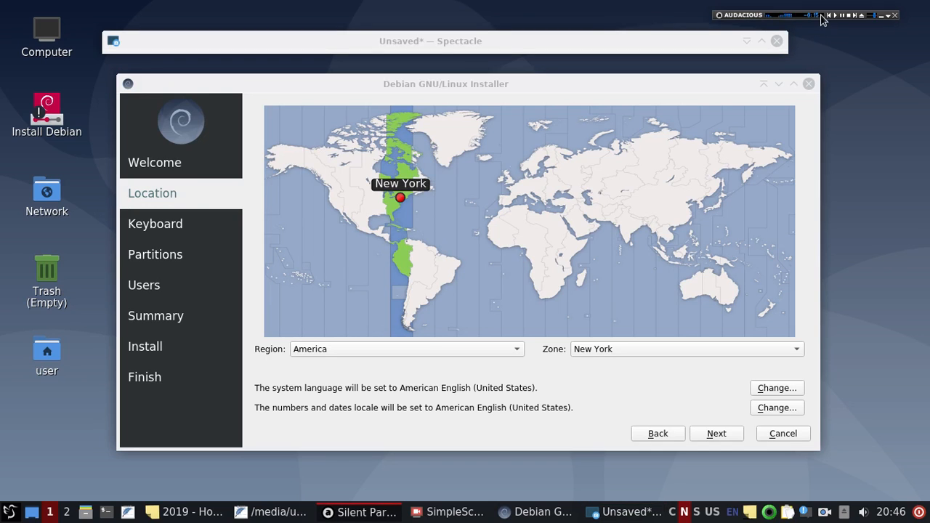
drag(755, 17, 411, 478)
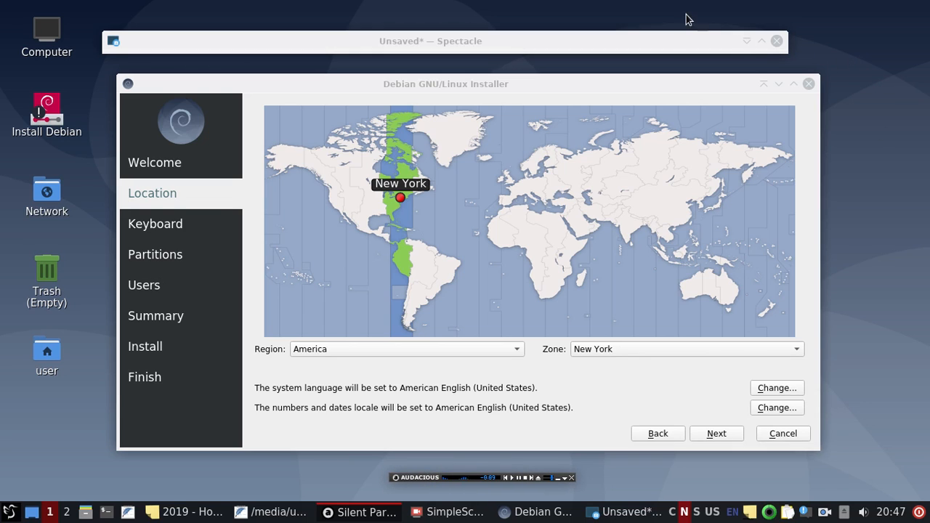
Step: Take a new capture of the Location page, cancel the save, and roll Spectacle up
click(745, 43)
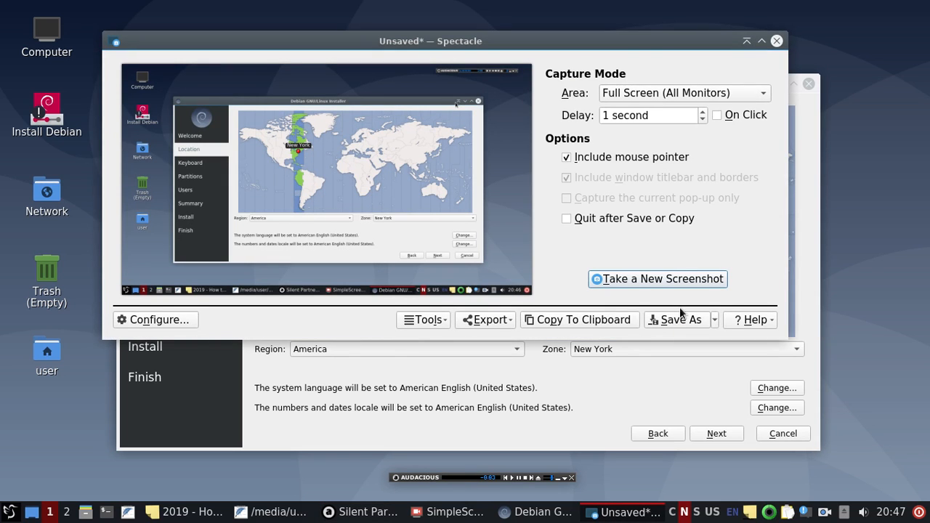
click(679, 282)
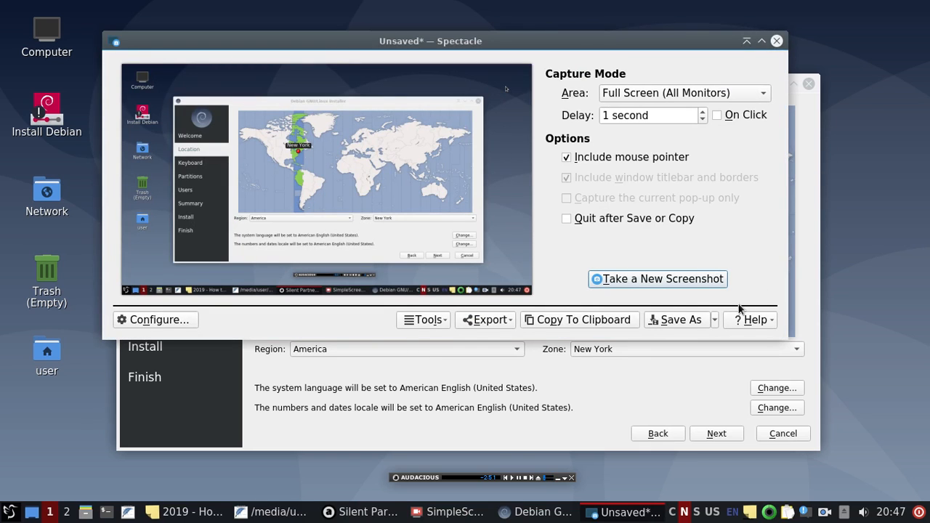
click(682, 322)
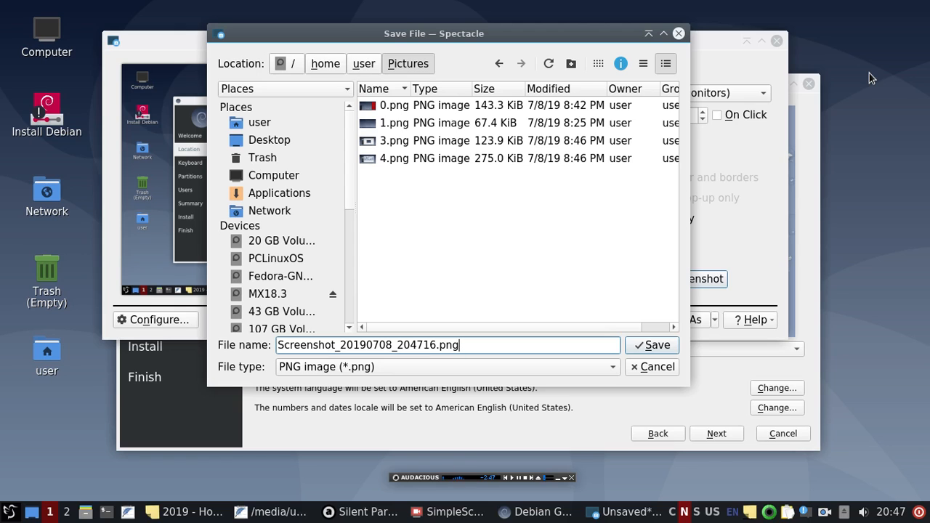
click(679, 35)
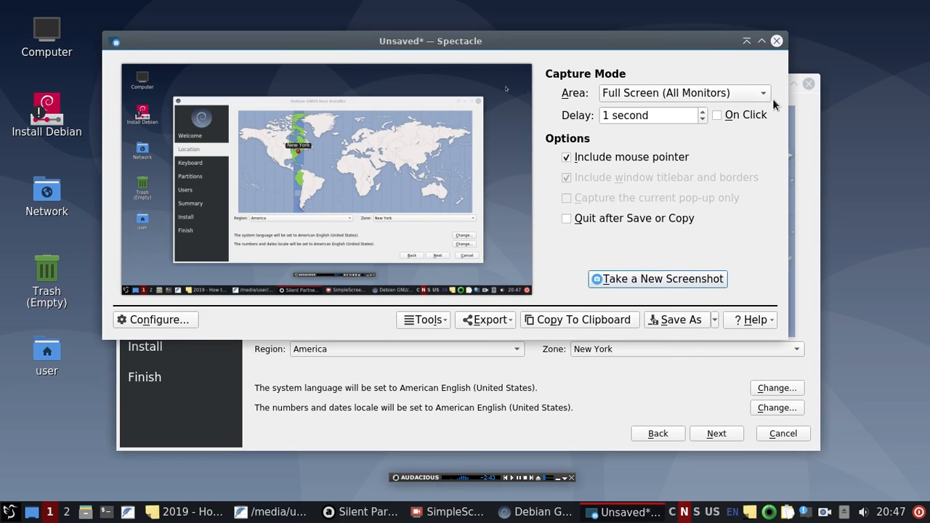
click(746, 40)
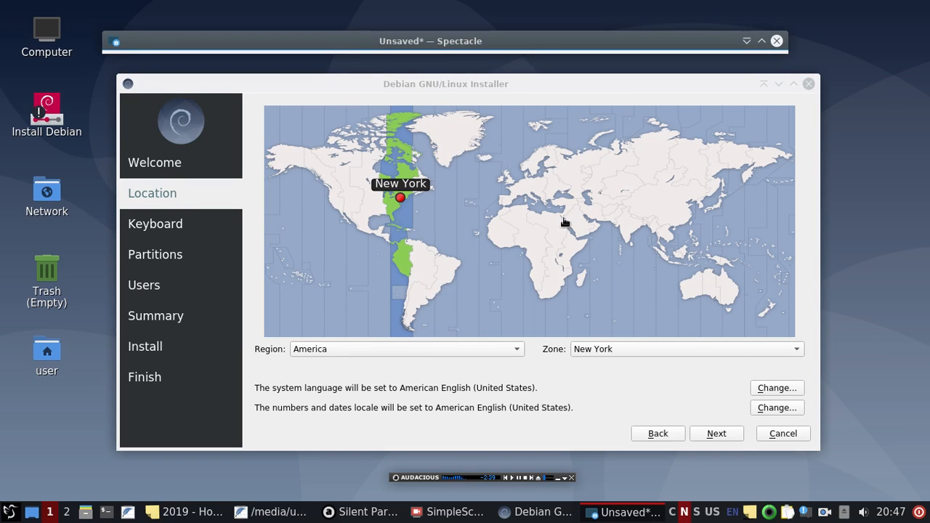
Step: Advance to the Keyboard page, capture it as 5.png in Pictures, and roll Spectacle up
click(717, 433)
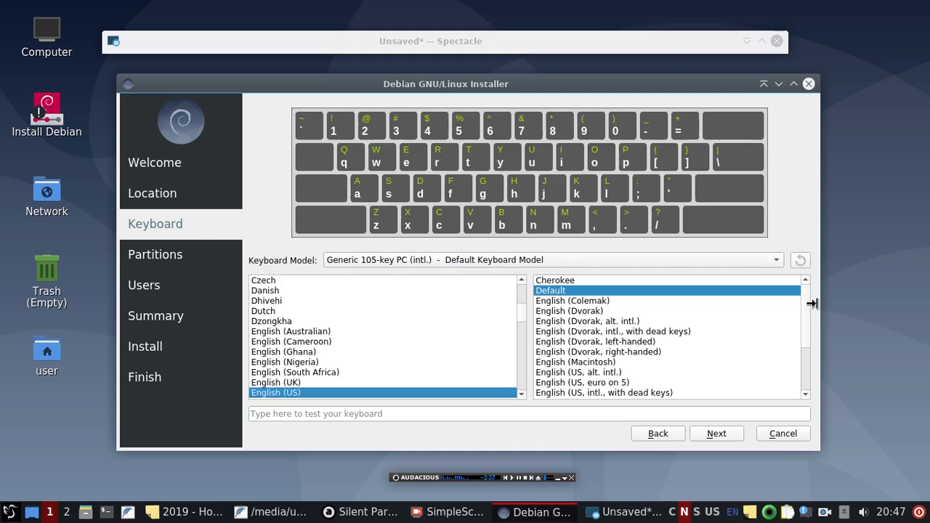
double_click(751, 40)
click(681, 277)
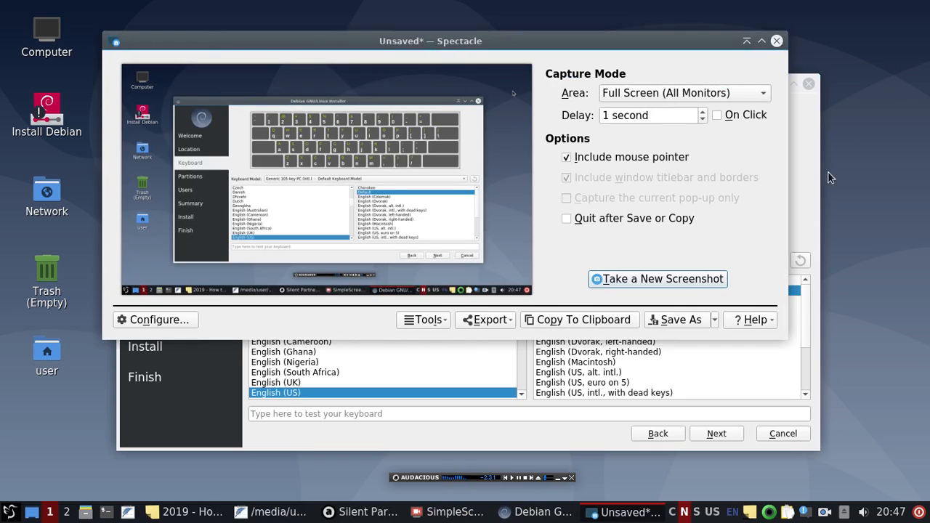
click(684, 319)
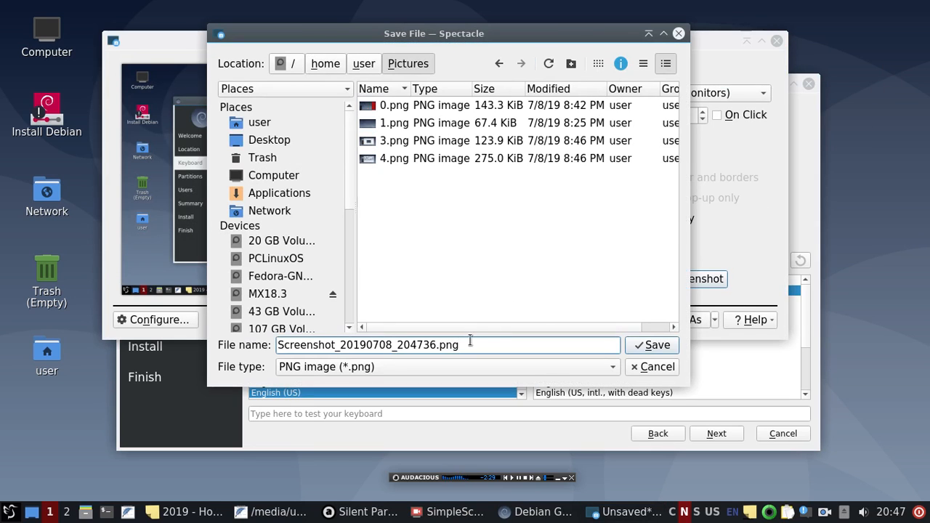
drag(436, 346, 251, 347)
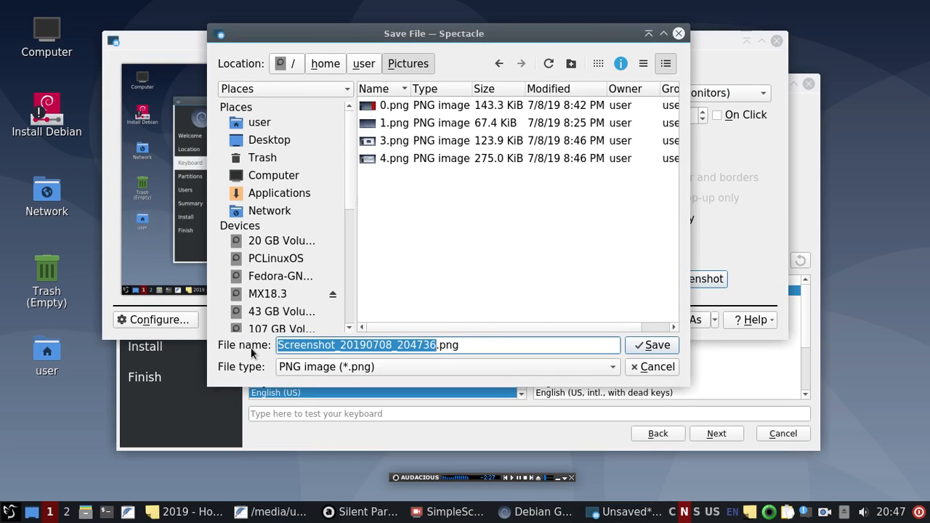
text(5)
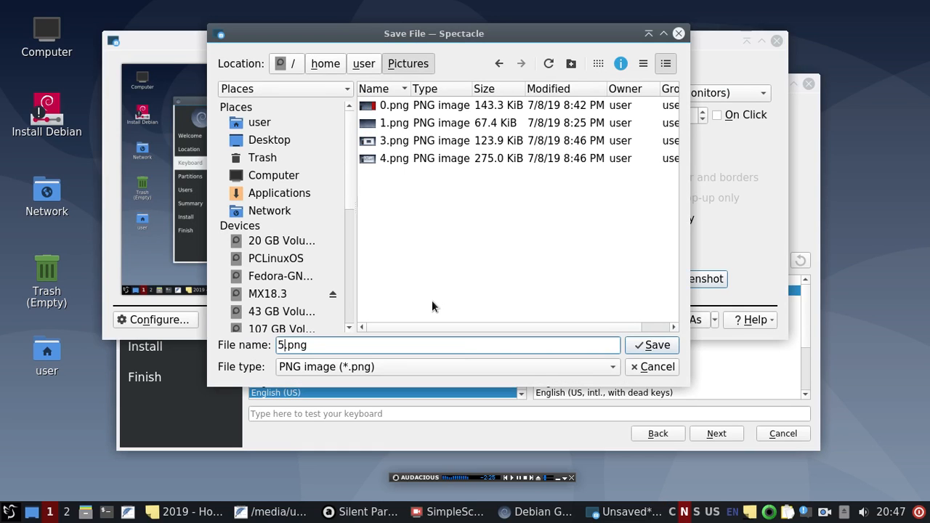
key(Return)
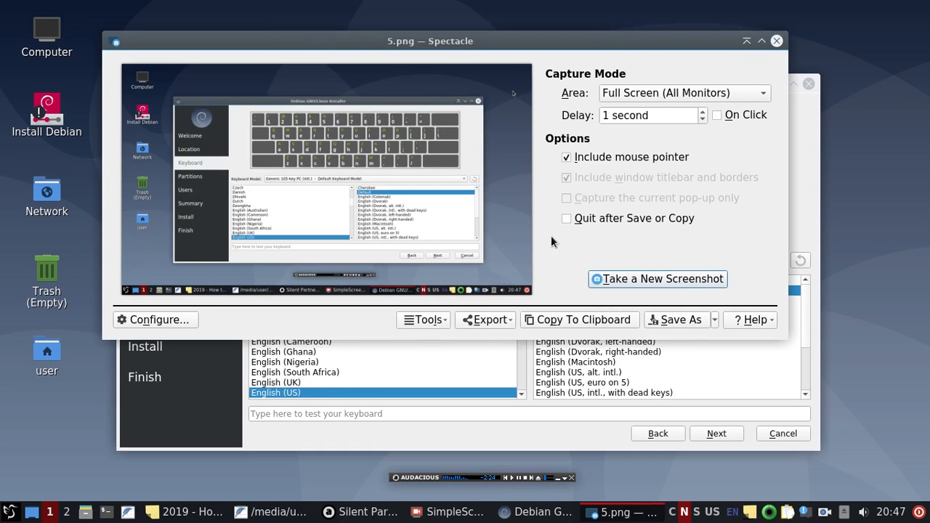
click(747, 40)
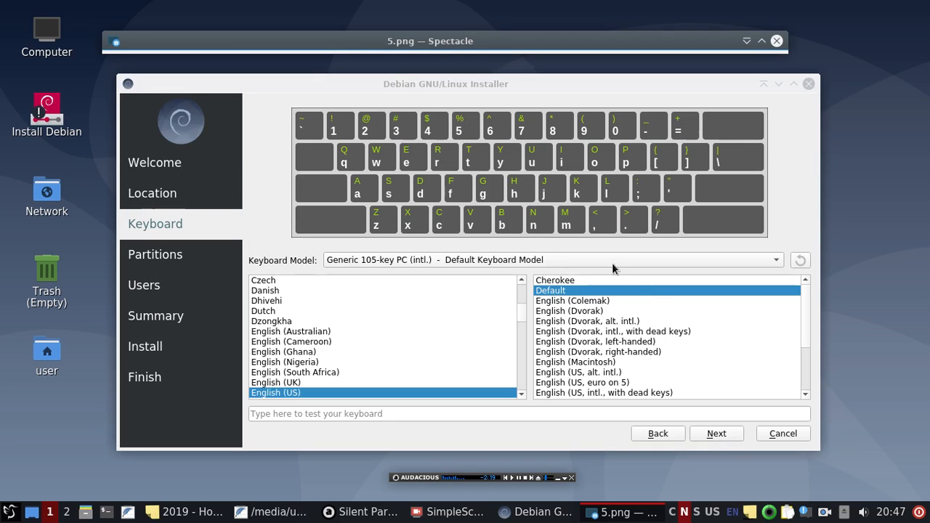
Step: Go to the Partitions page, choose Manual partitioning, and capture the screen in Spectacle
click(716, 433)
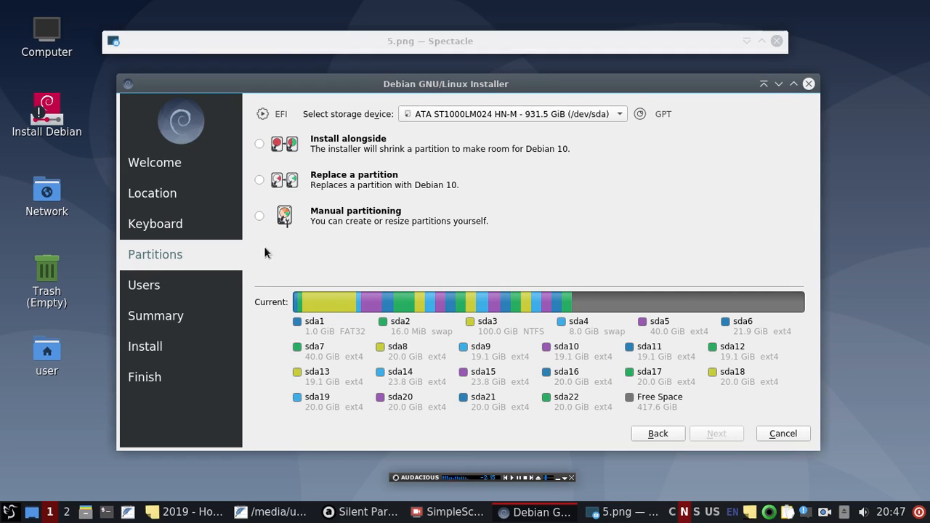
click(259, 217)
click(743, 36)
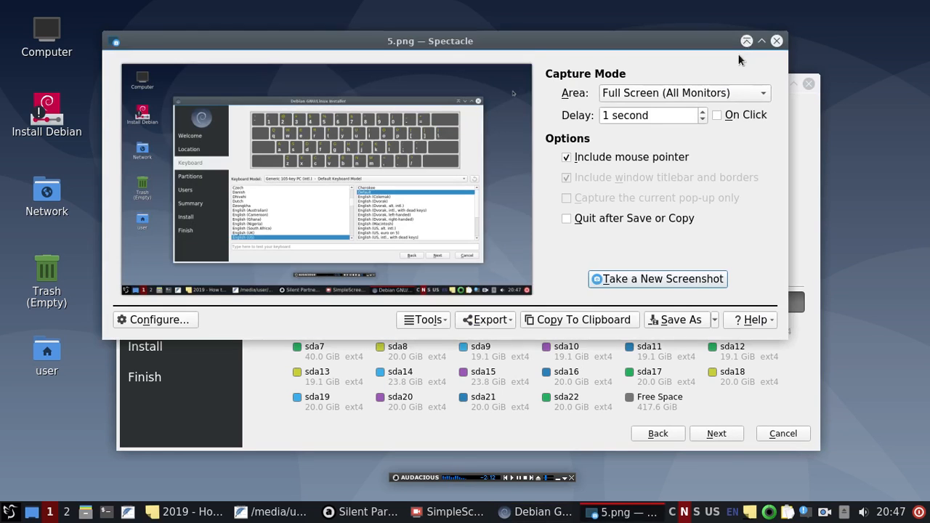
click(631, 280)
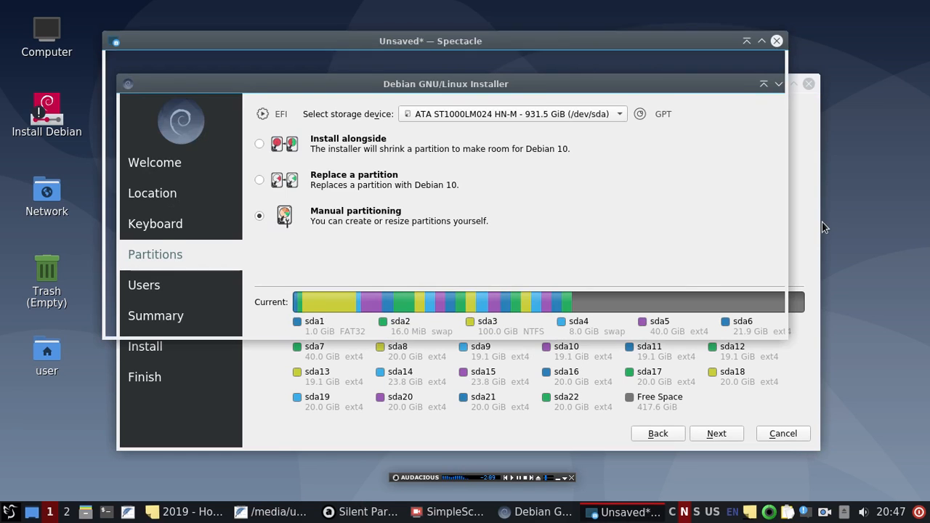
Step: Save the capture as 6.png, roll Spectacle up, and continue to the partition editor
click(680, 322)
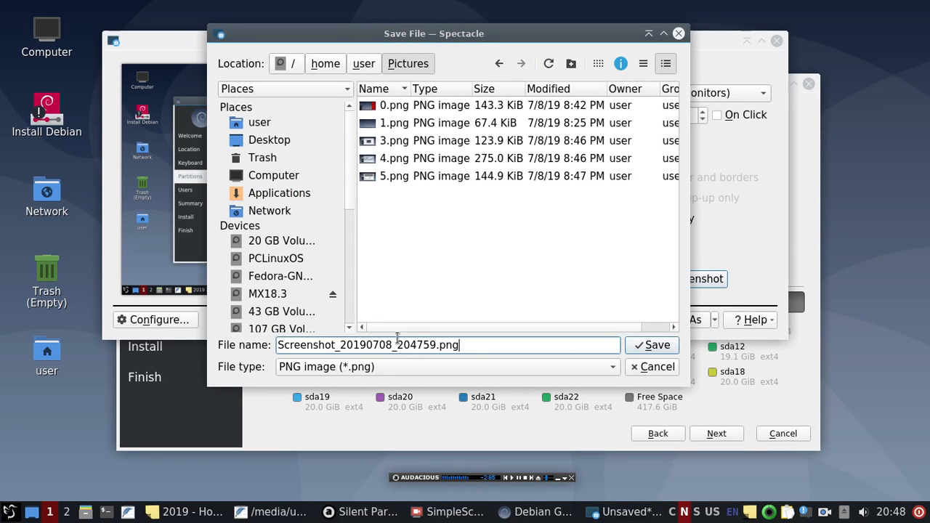
drag(437, 344, 277, 344)
text(6)
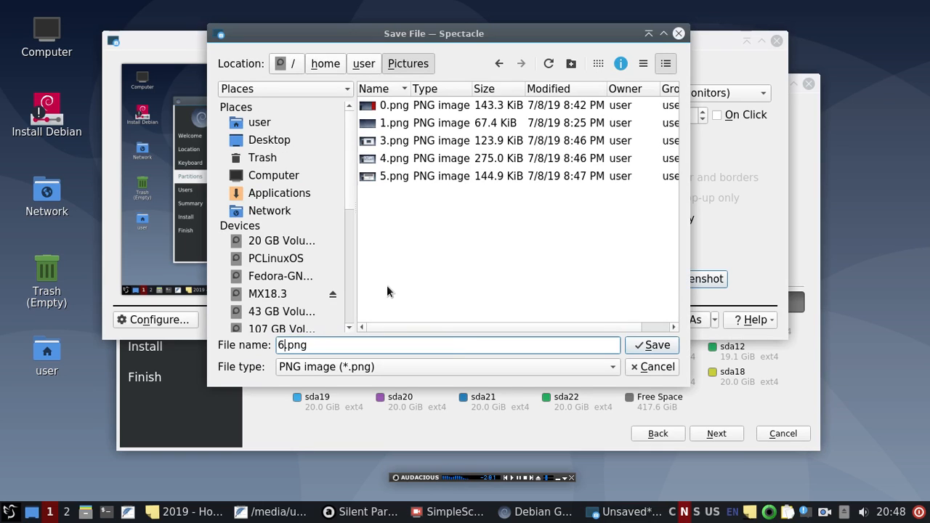
key(Return)
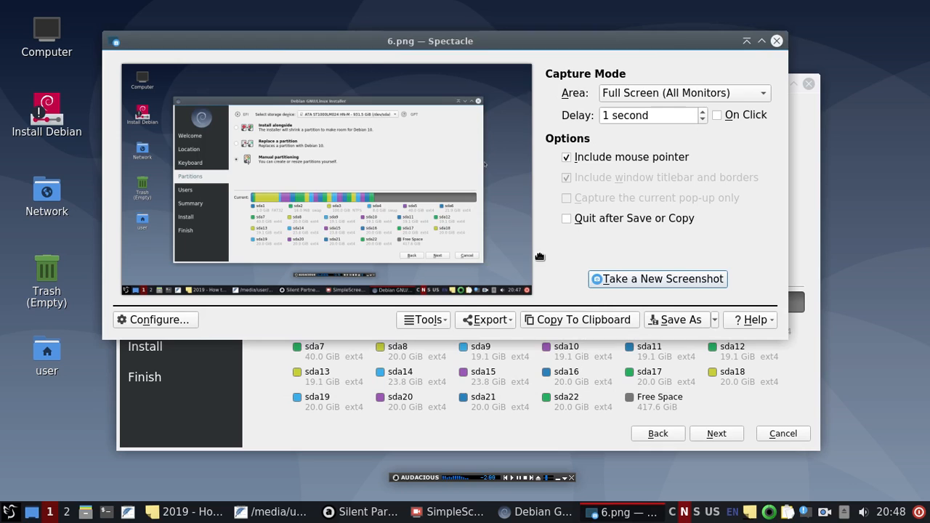
click(747, 40)
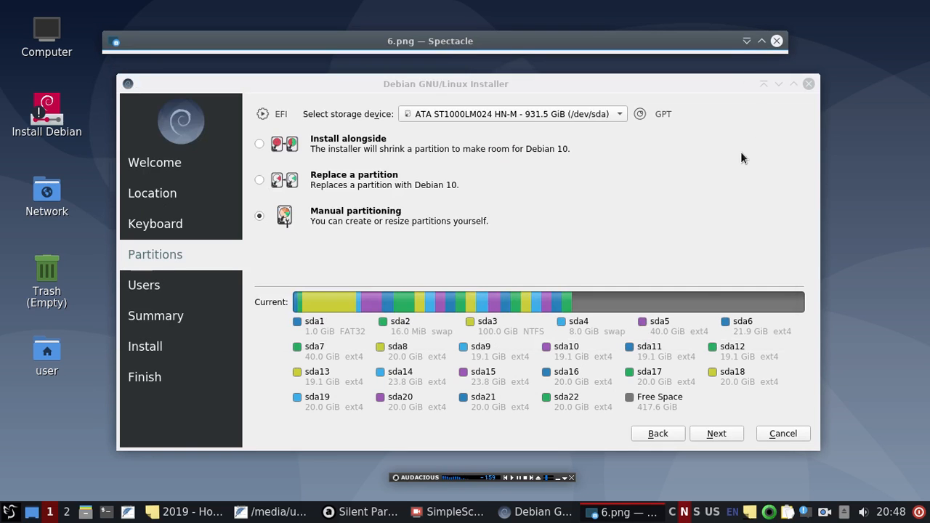
click(720, 433)
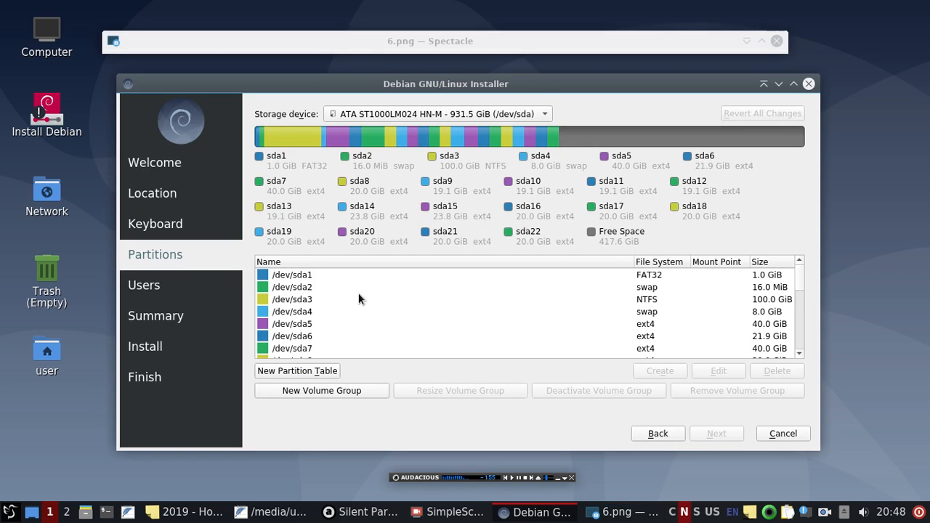
Step: Select /dev/sda1 and save a capture of the partition editor as 7.png
click(314, 275)
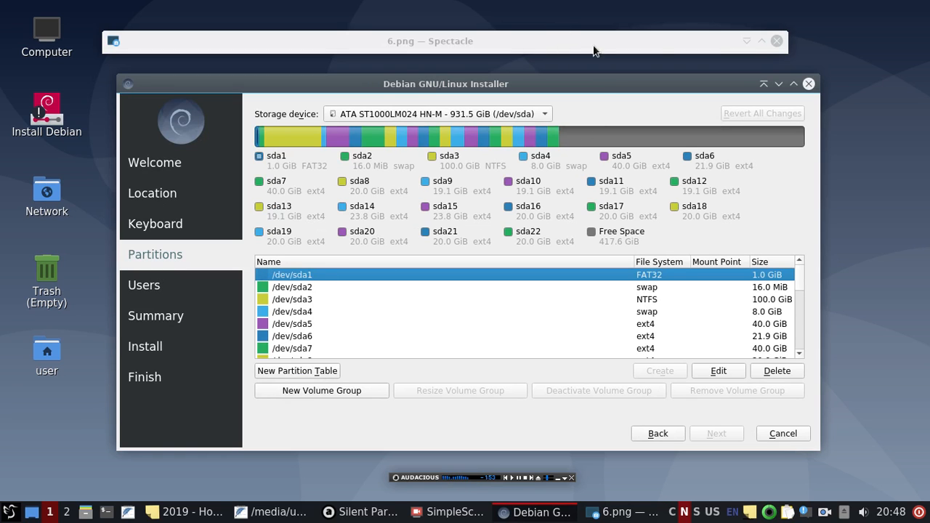
click(747, 39)
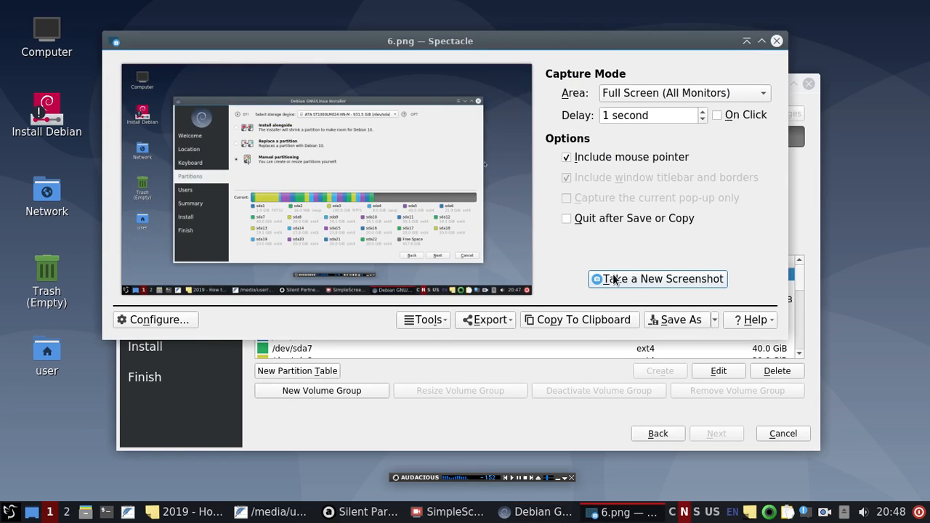
click(614, 280)
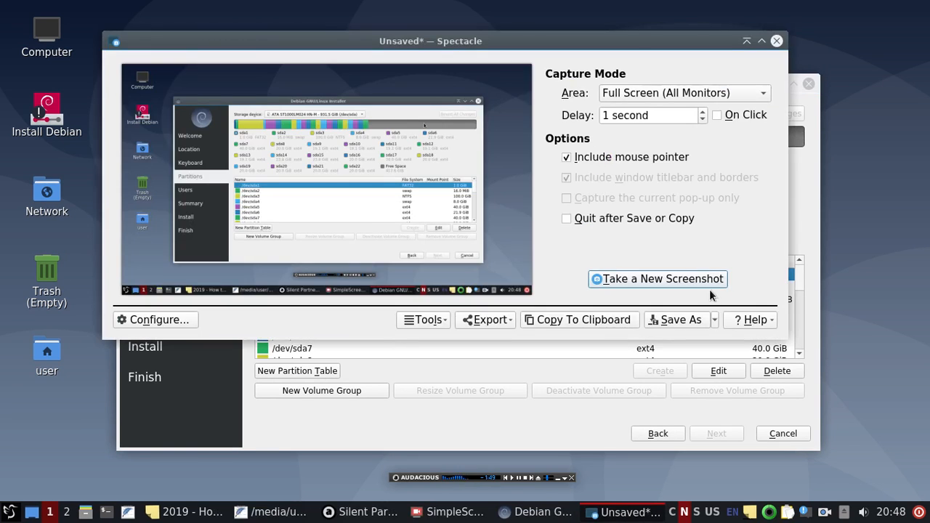
click(677, 322)
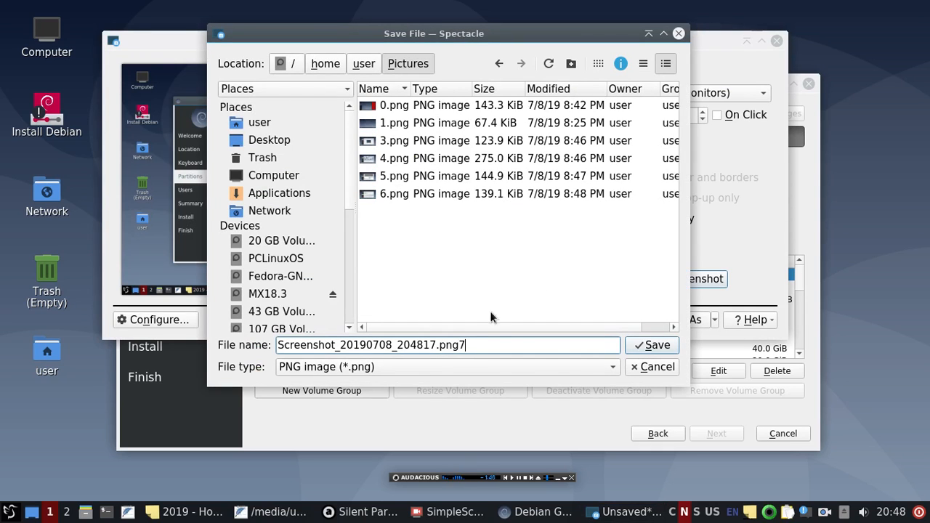
text(7)
key(BackSpace)
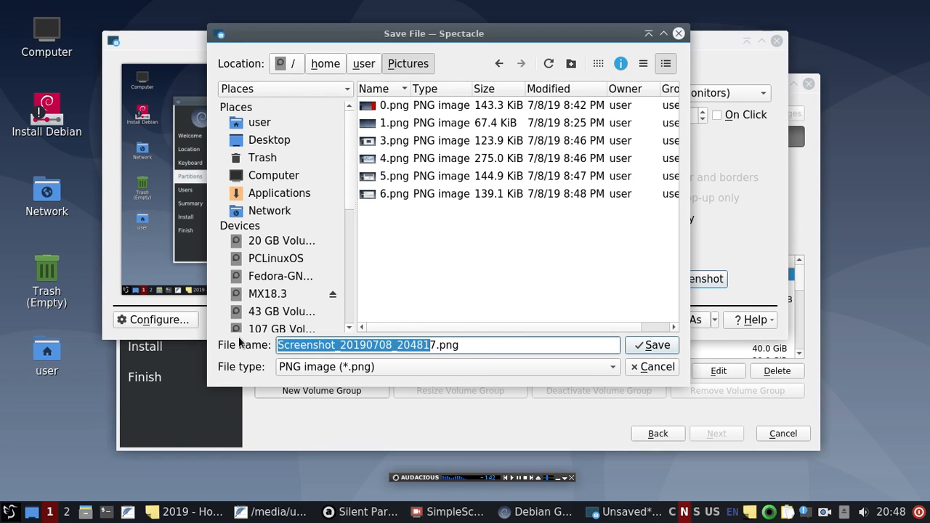
key(BackSpace)
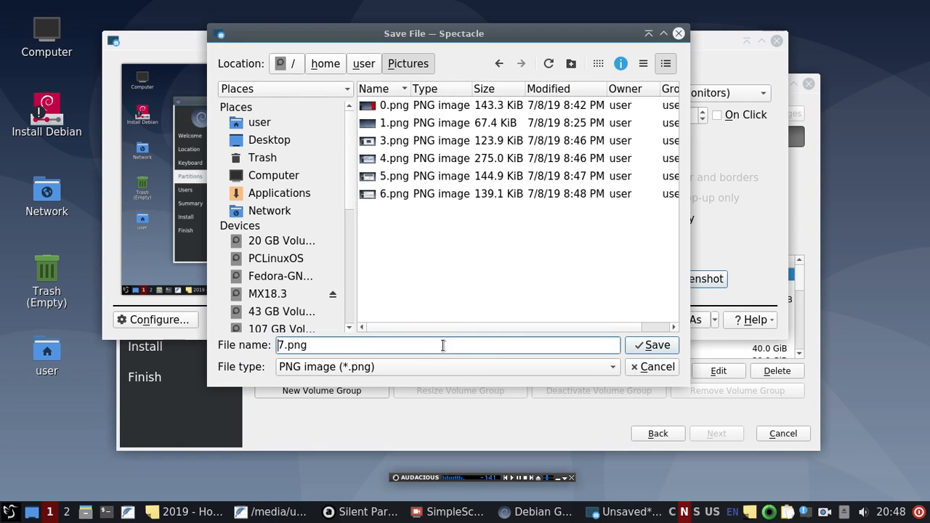
click(671, 346)
click(747, 41)
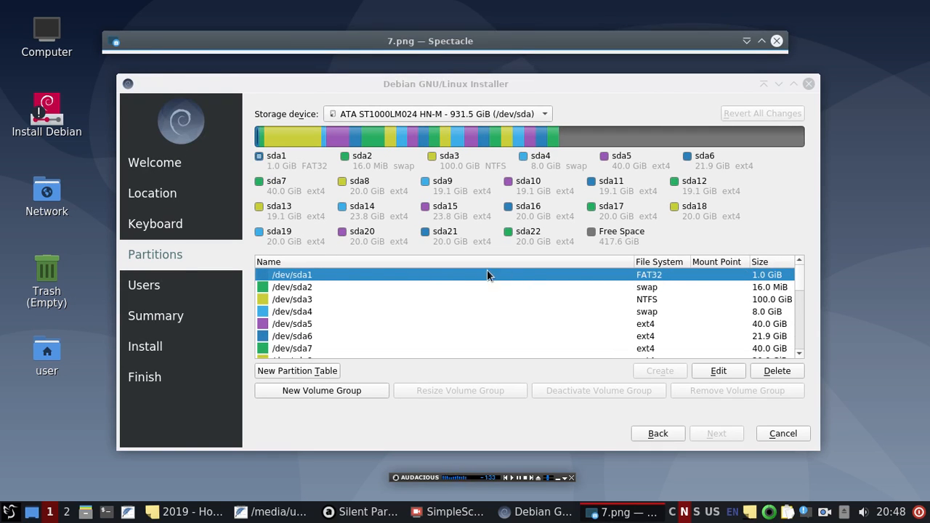
Step: Edit /dev/sda1 and choose /boot/efi as its mount point
double_click(385, 274)
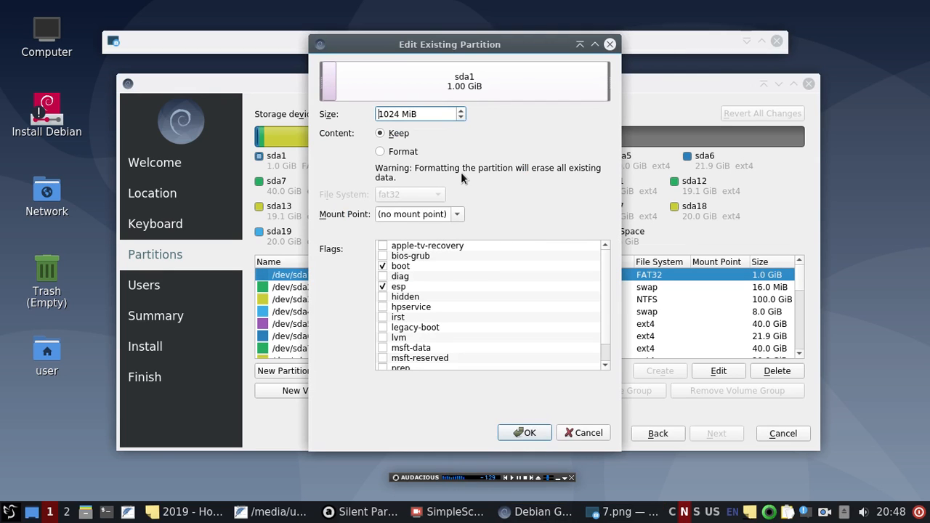
click(458, 215)
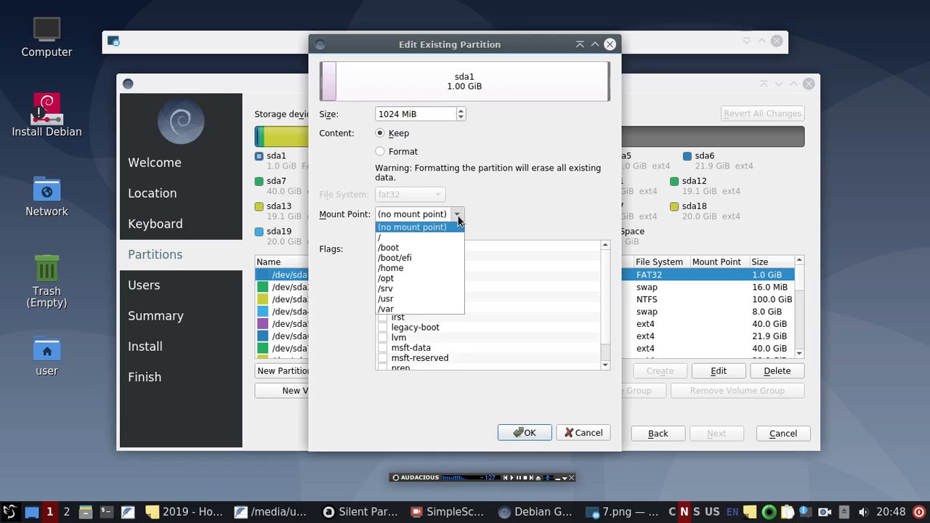
click(448, 257)
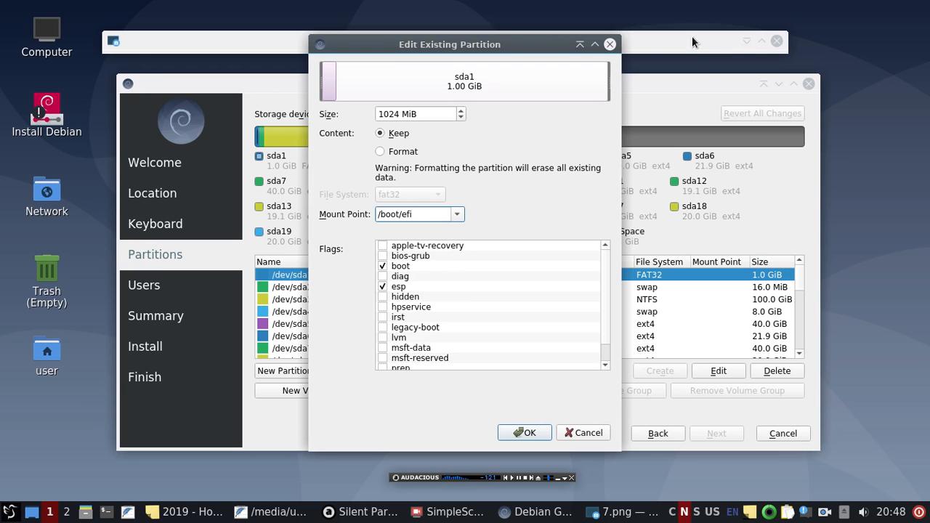
Step: Save a capture of the sda1 edit dialog as 8.png, then confirm the /boot/efi mount
click(745, 40)
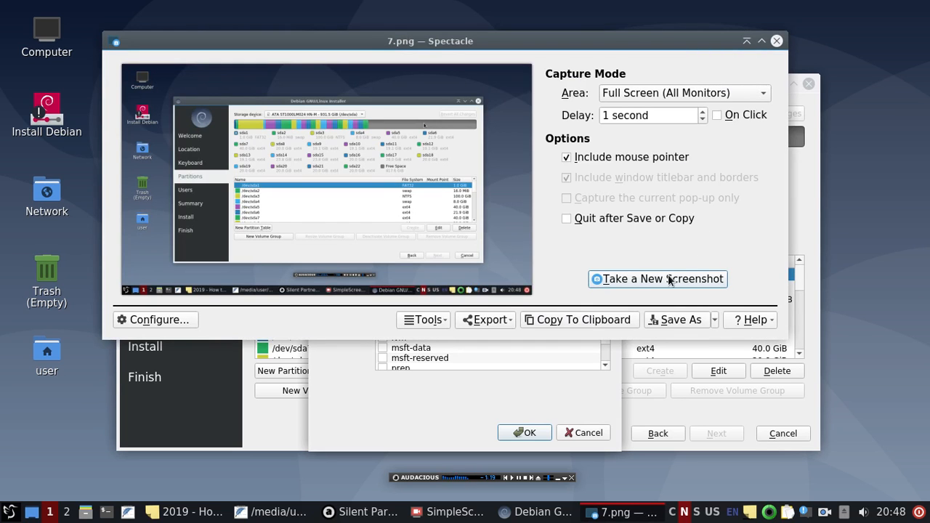
click(668, 280)
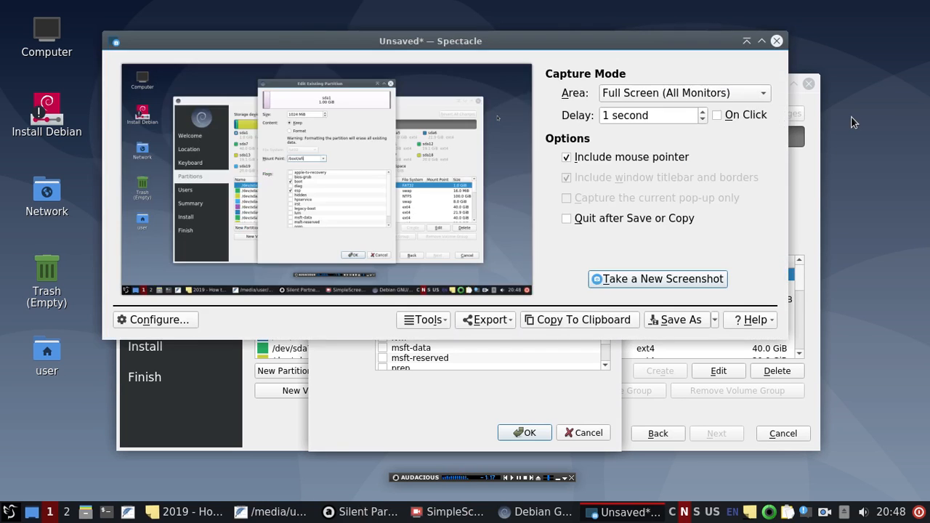
click(703, 318)
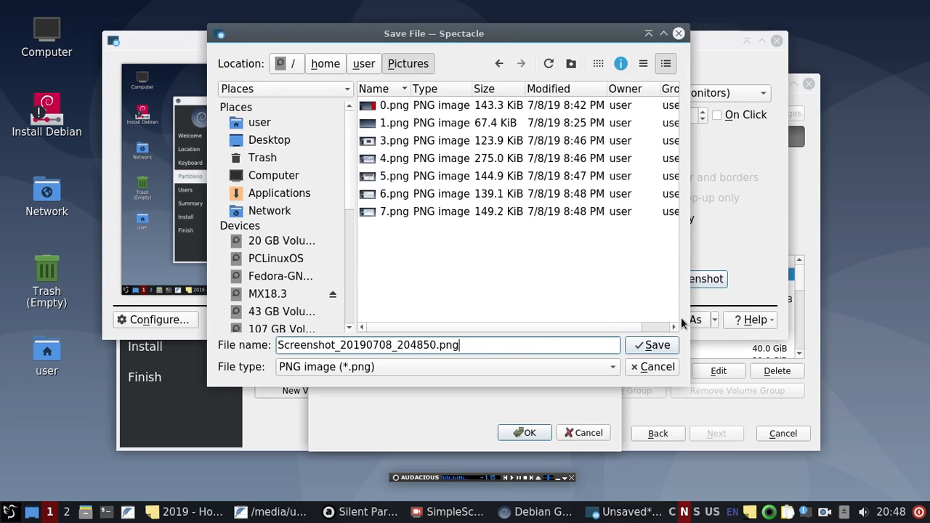
drag(436, 345, 231, 339)
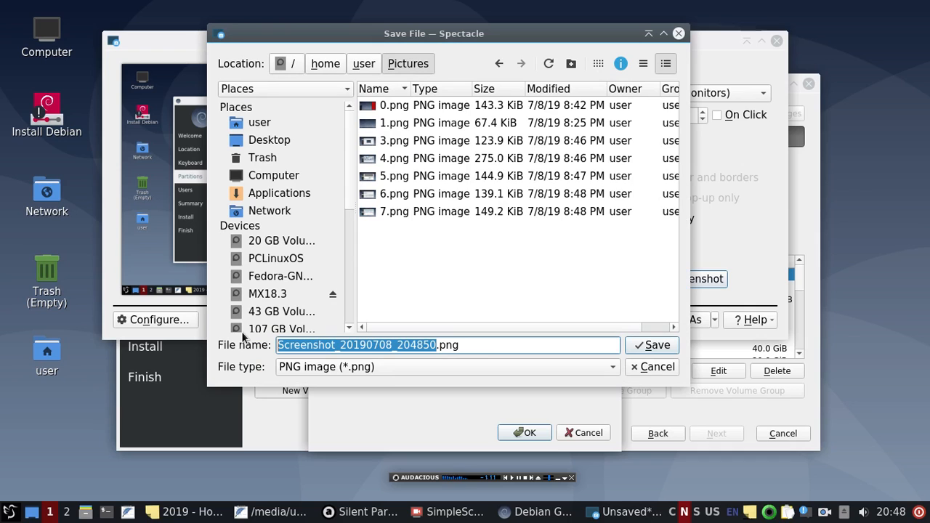
text(8)
key(Return)
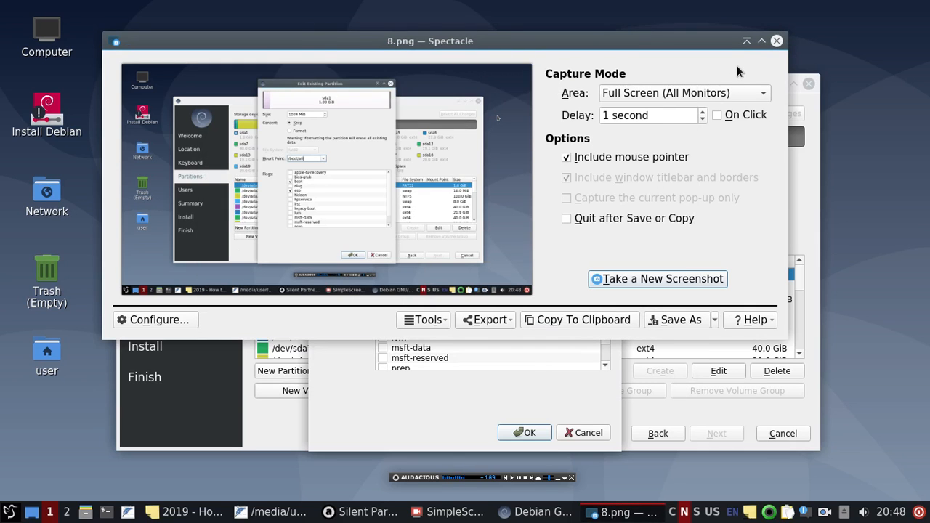
click(747, 41)
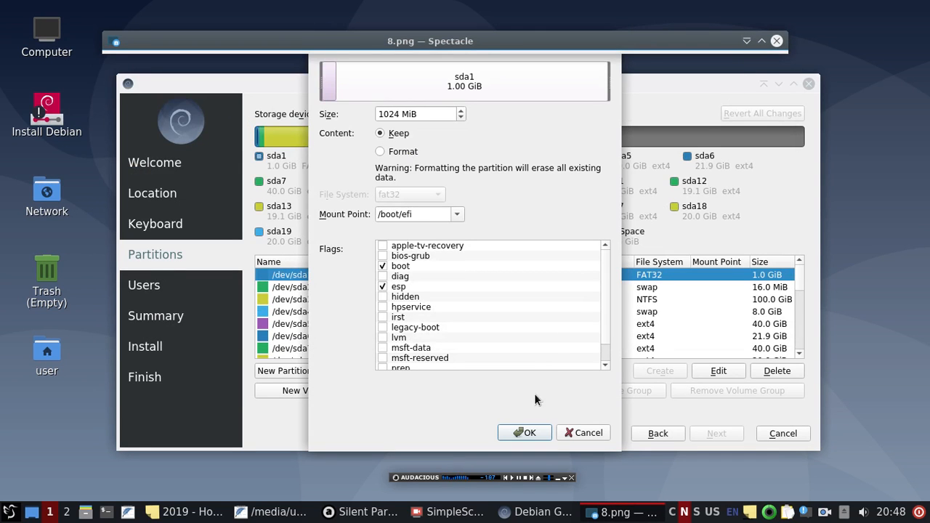
click(527, 433)
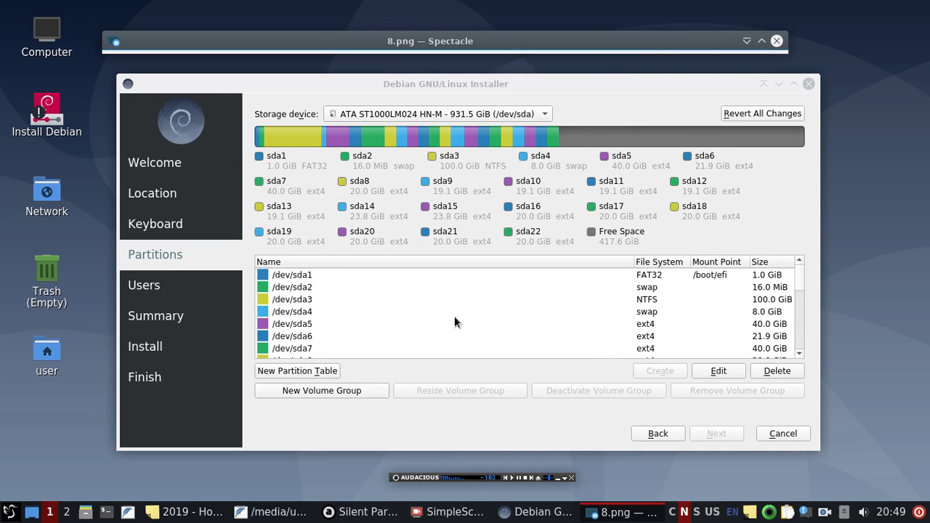
Step: Select the 417.6 GiB free space and save a capture of the partition list as 9.png
scroll(454, 322, down, 5)
click(320, 349)
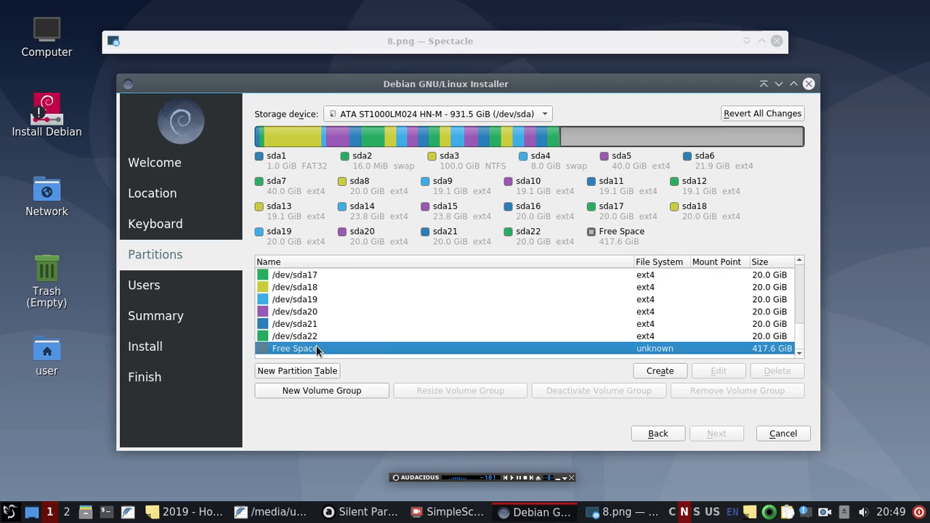
double_click(734, 33)
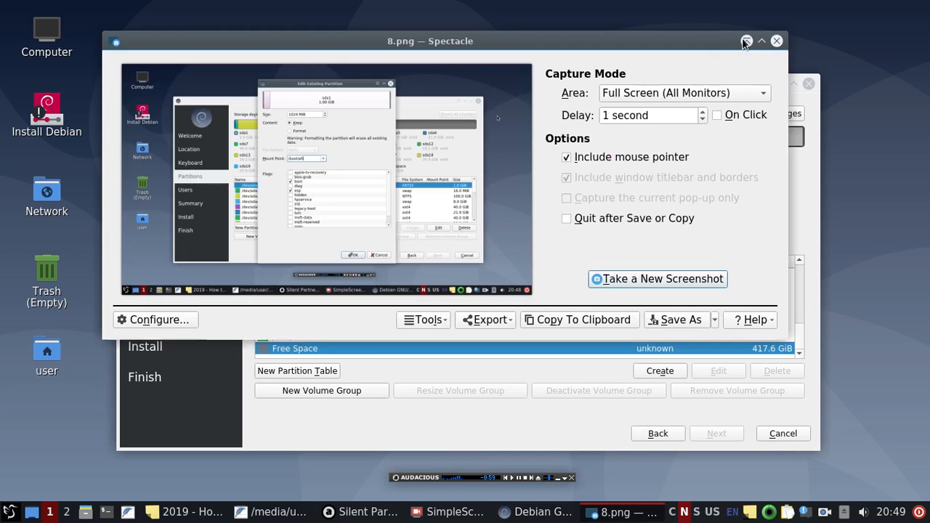
click(649, 282)
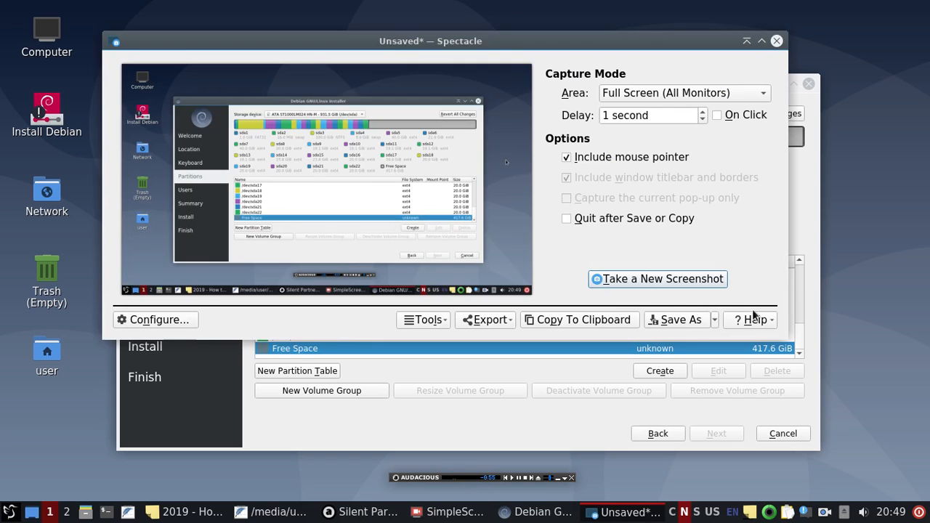
click(683, 321)
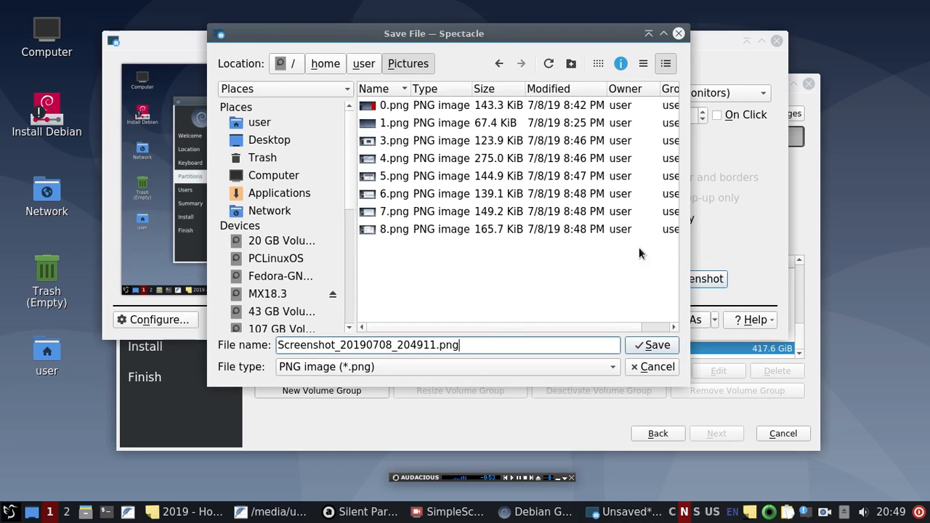
double_click(432, 345)
text(9)
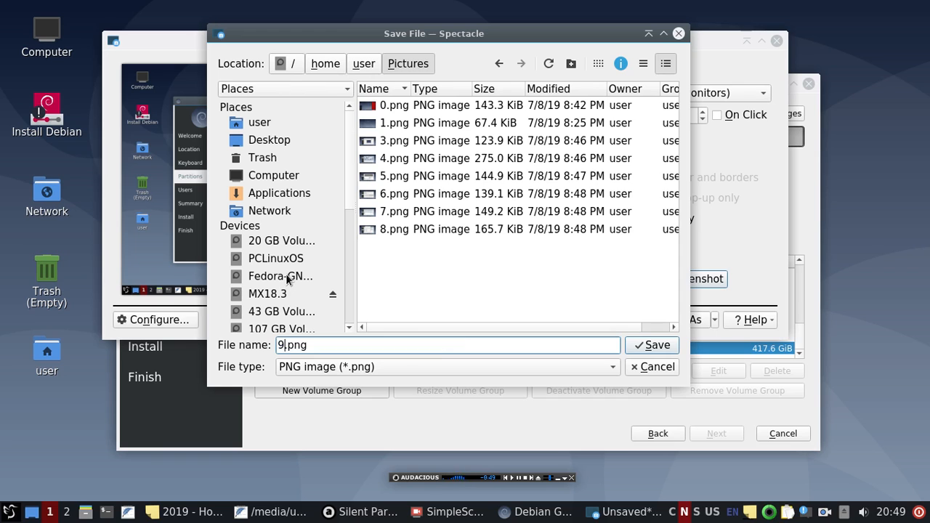
key(Return)
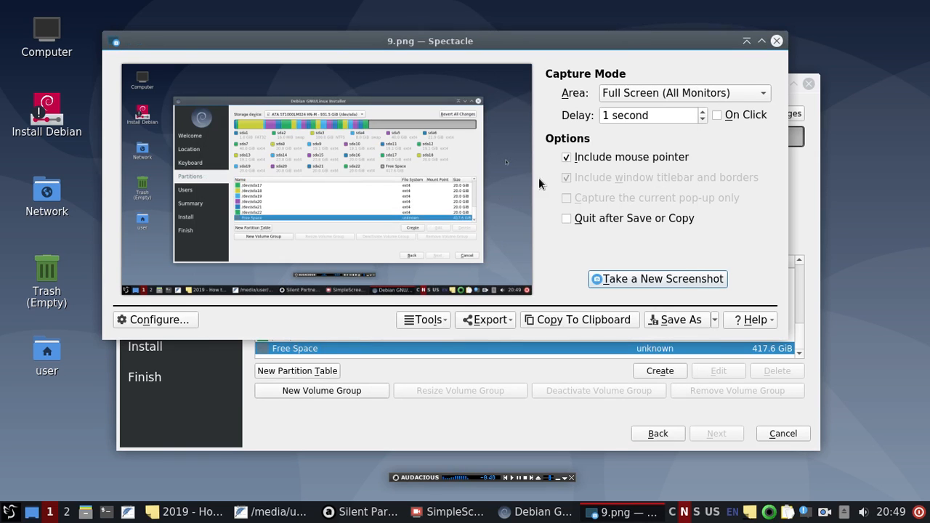
click(747, 40)
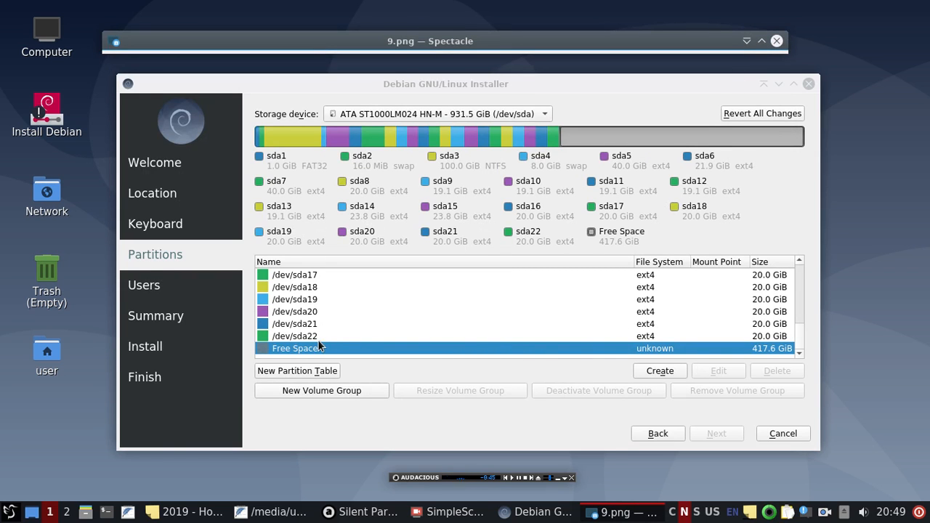
Step: Define a 20480 MiB ext4 partition in free space mounted at /, and capture the dialog
double_click(362, 348)
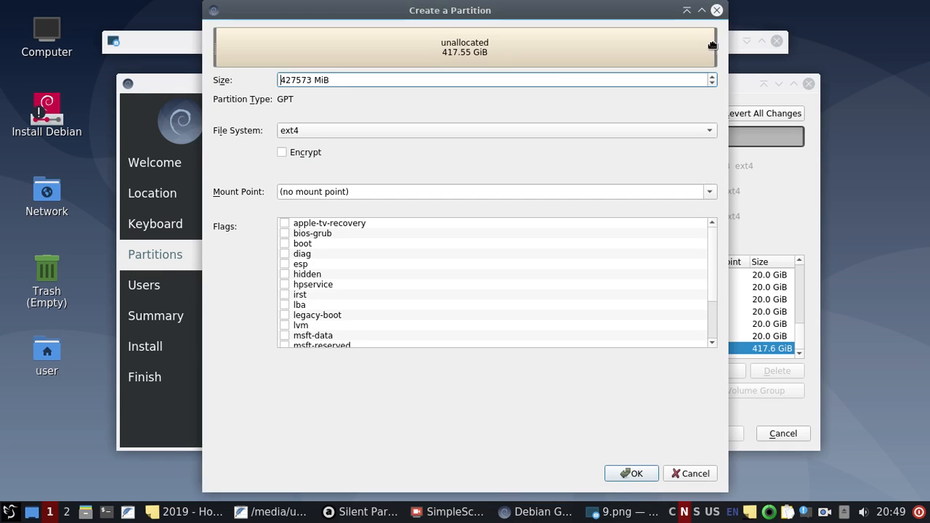
drag(716, 44, 283, 44)
drag(308, 78, 245, 77)
text(20480)
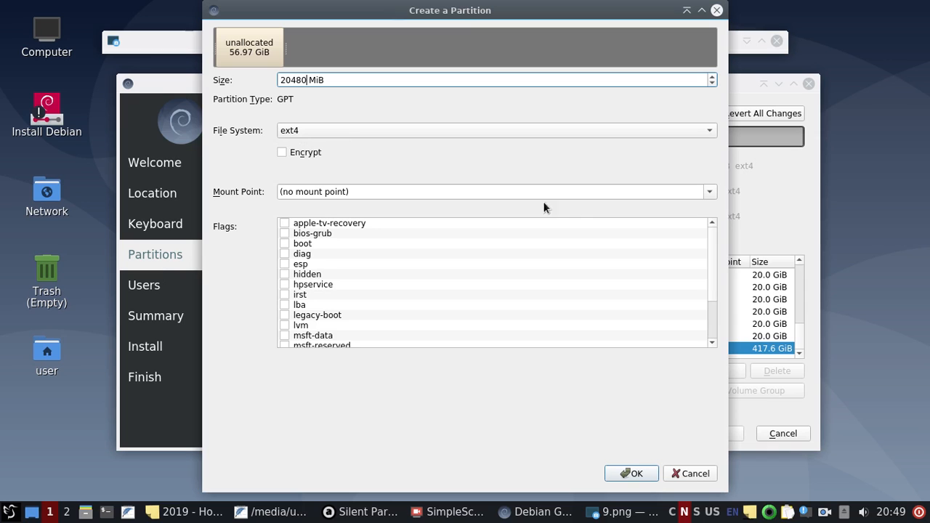
click(712, 191)
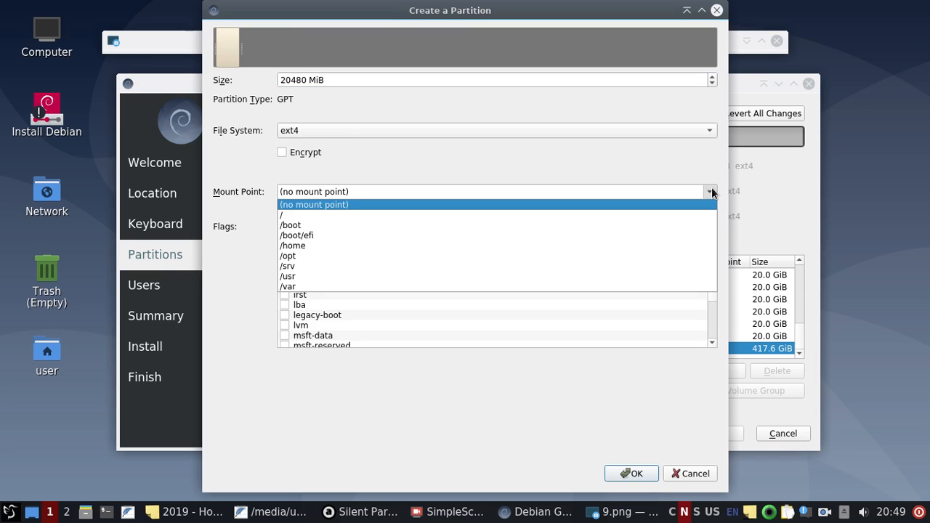
click(378, 213)
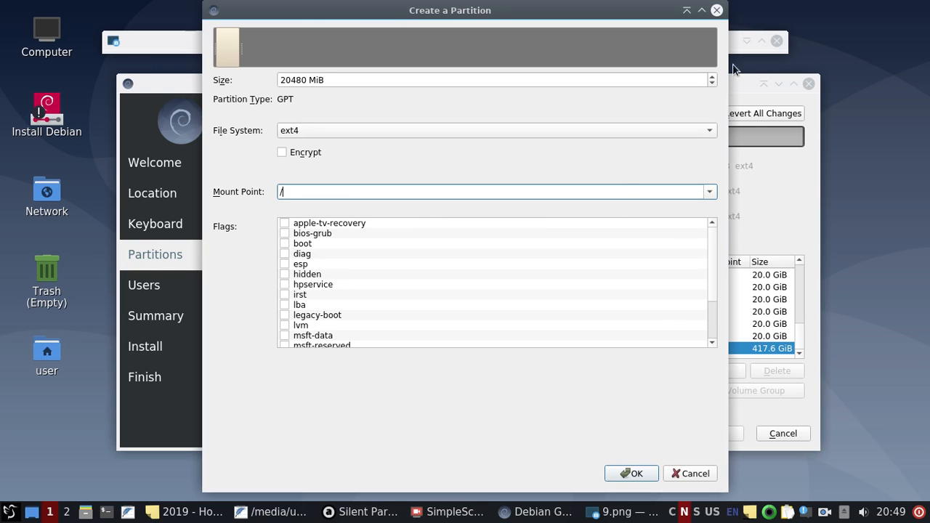
click(742, 41)
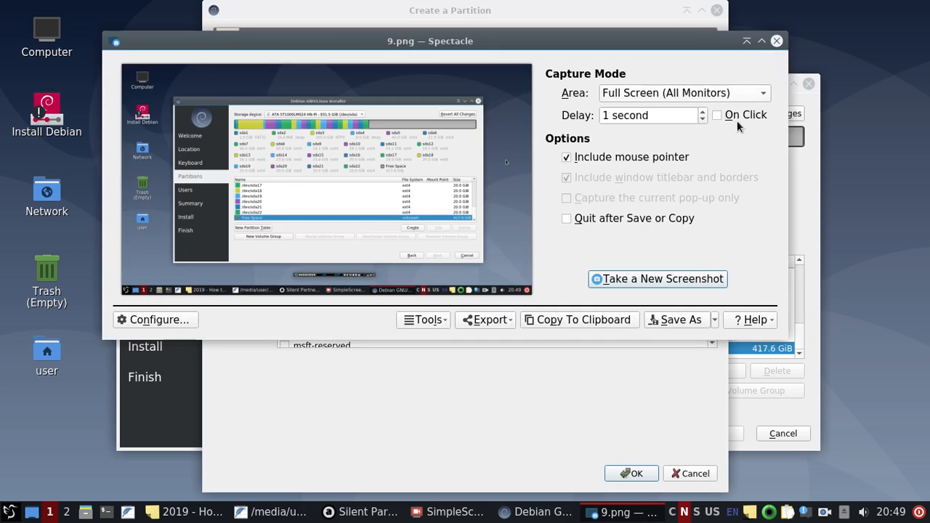
click(660, 280)
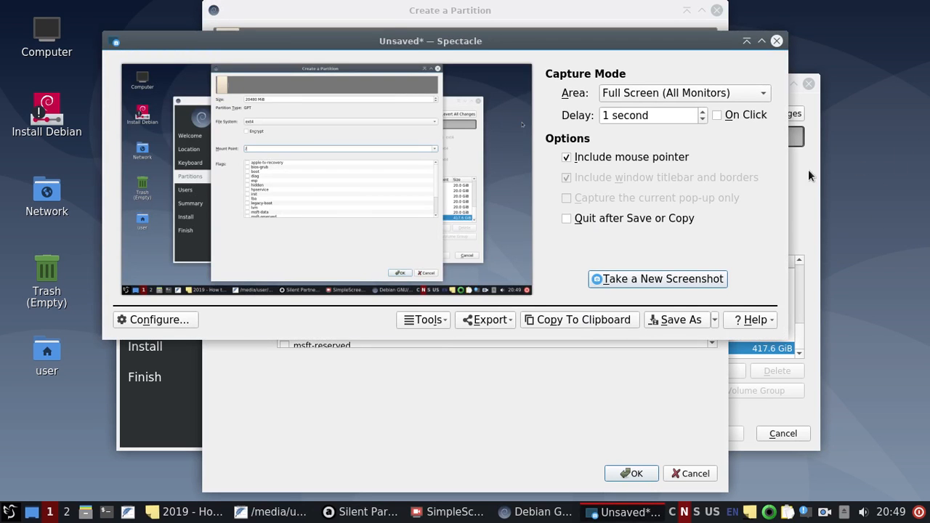
Step: Save the new-partition settings capture as 10.png in Pictures and roll up Spectacle
click(684, 320)
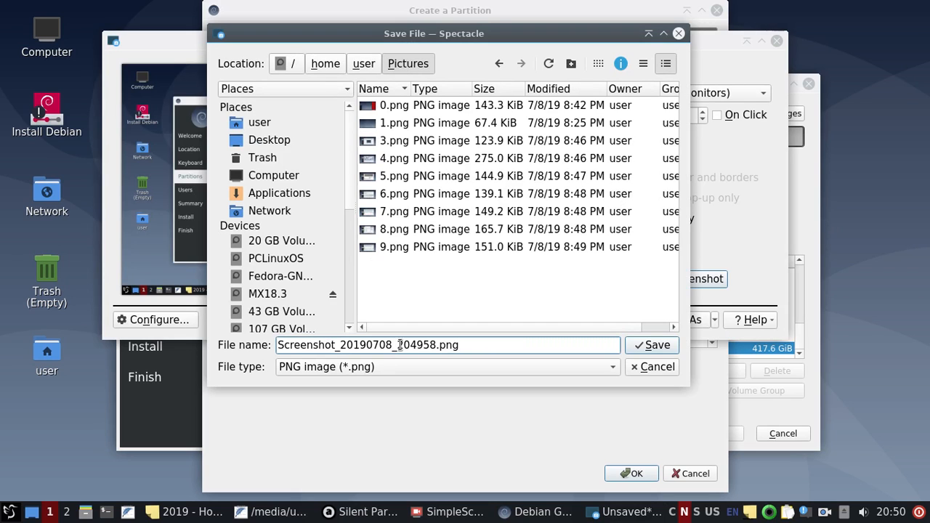
drag(436, 346, 274, 320)
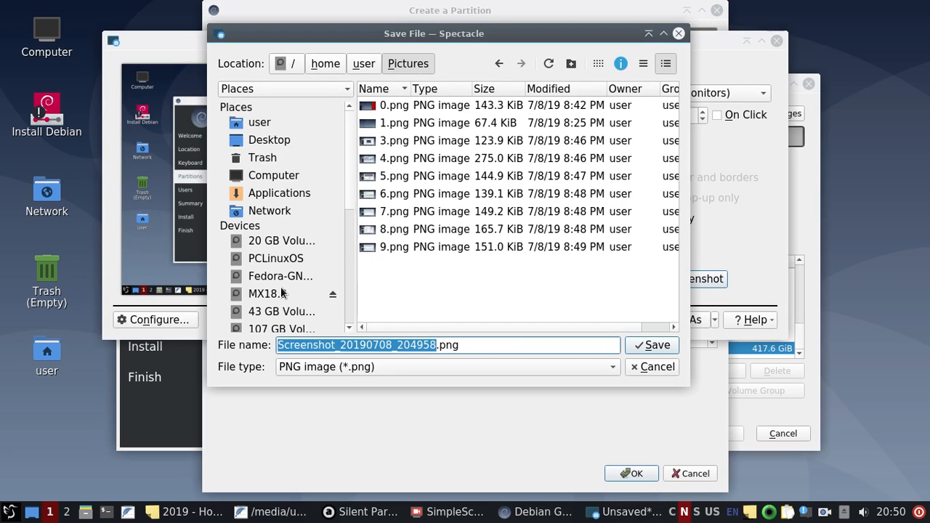
text(10)
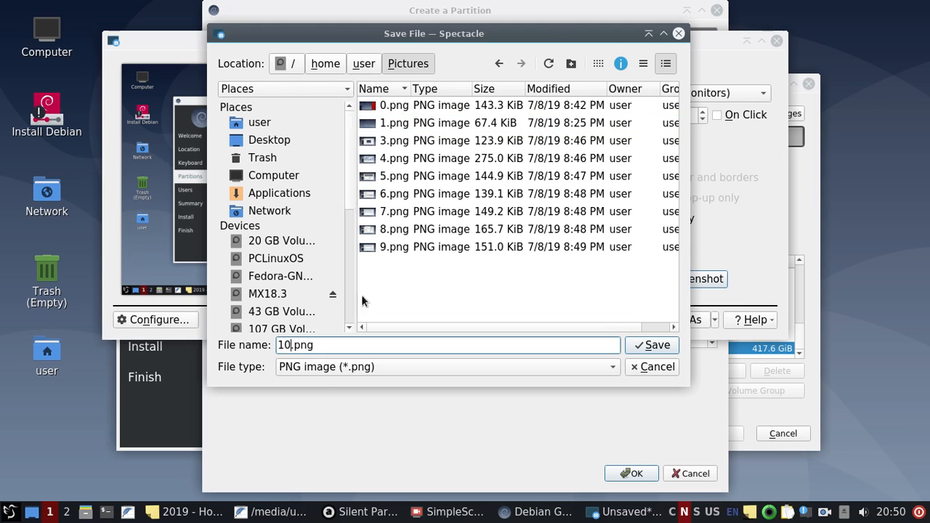
click(654, 347)
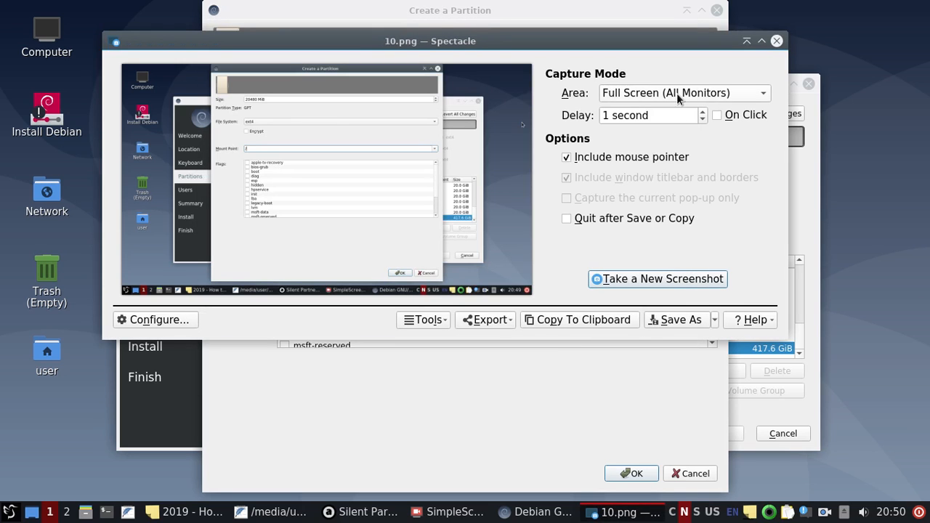
click(746, 41)
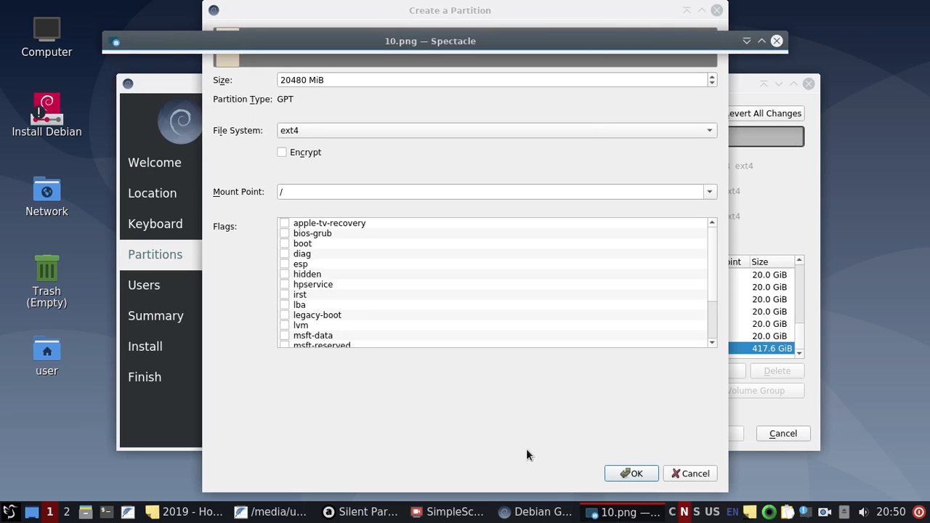
Step: Confirm the 20.0 GiB ext4 root partition at / and select it in the partition list
click(628, 473)
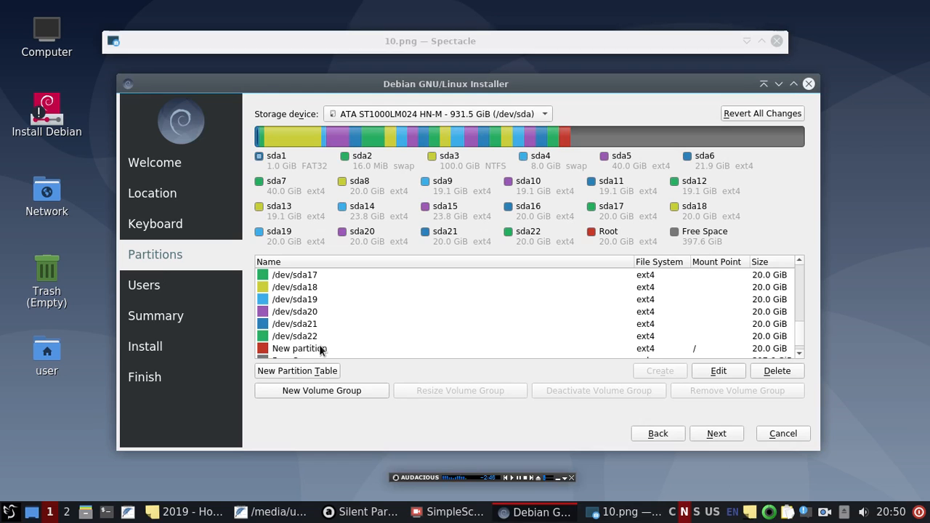
click(295, 349)
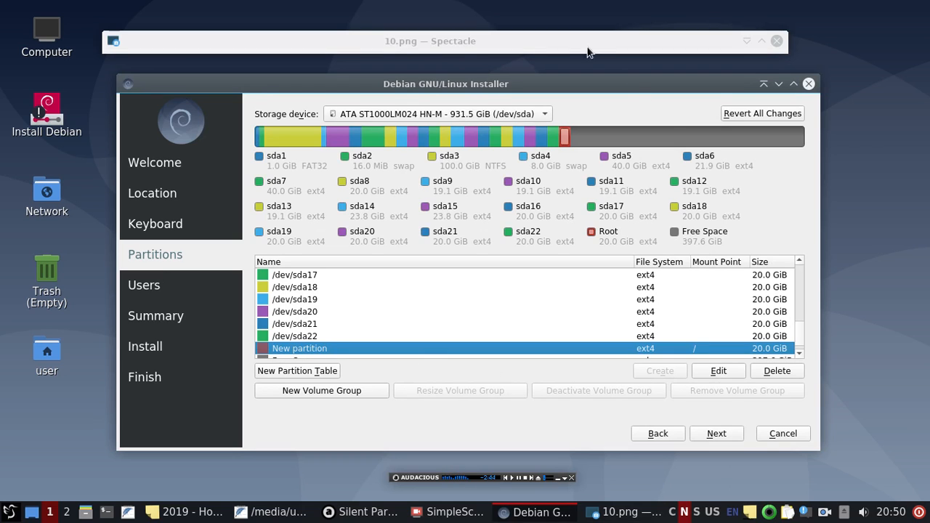
click(746, 42)
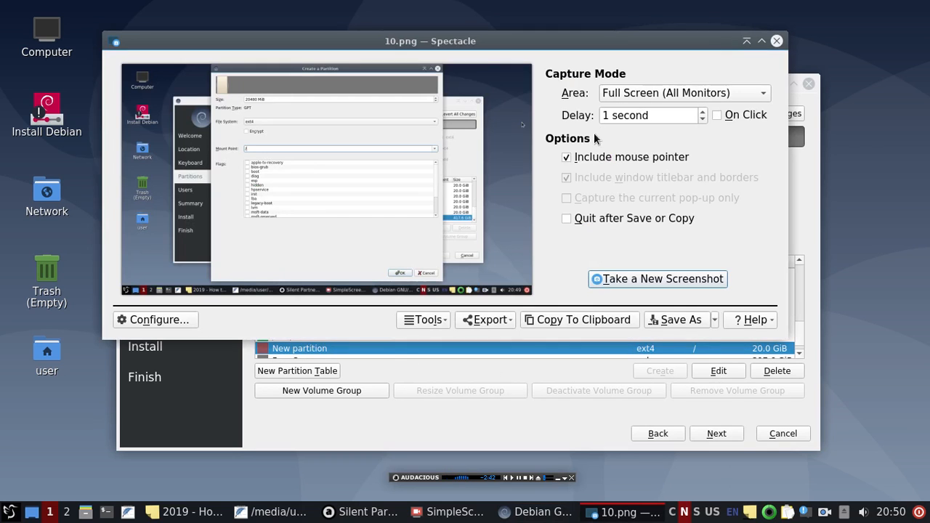
Step: Capture the partition list showing the new root partition, save it as 11.png, and minimize Spectacle
click(694, 280)
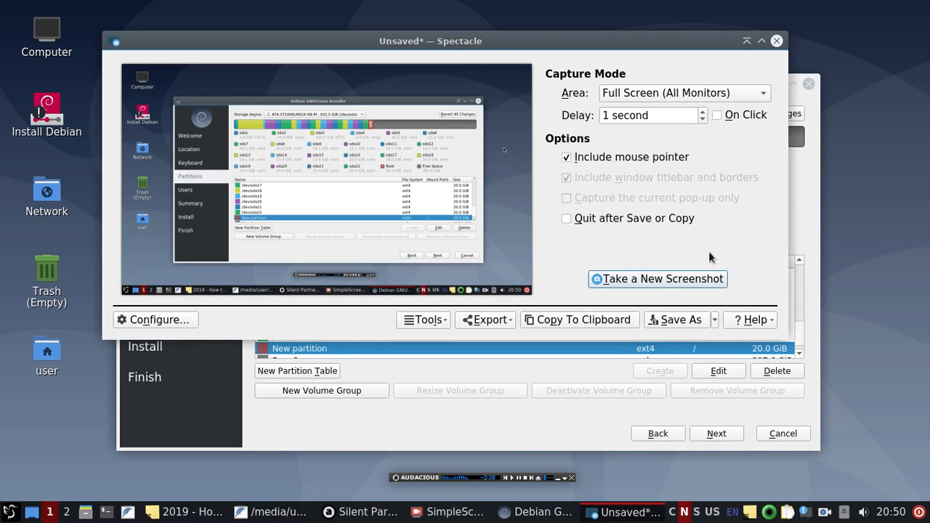
click(687, 321)
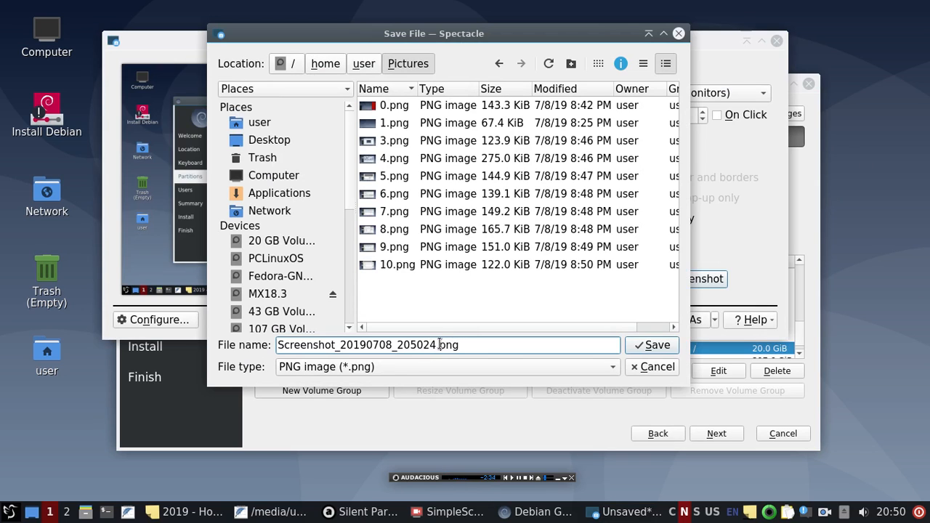
drag(440, 345, 244, 342)
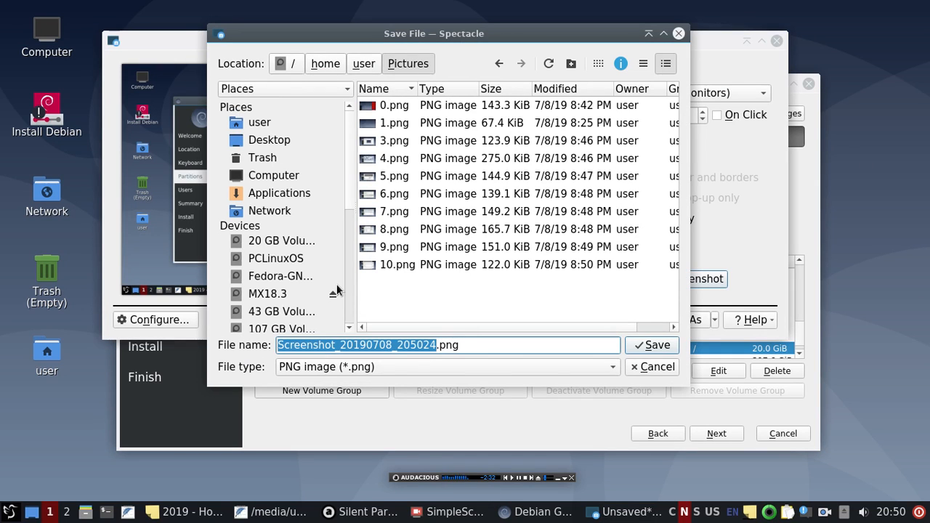
text(11)
key(Return)
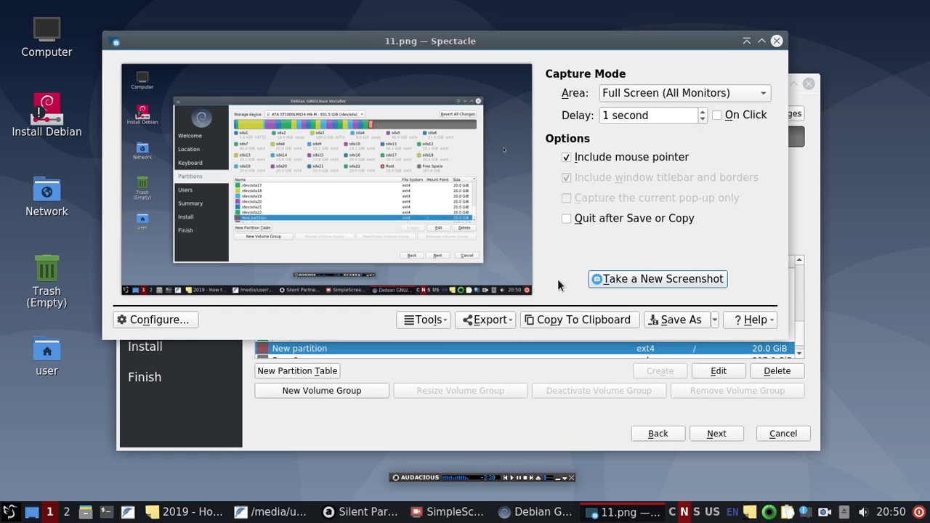
click(749, 42)
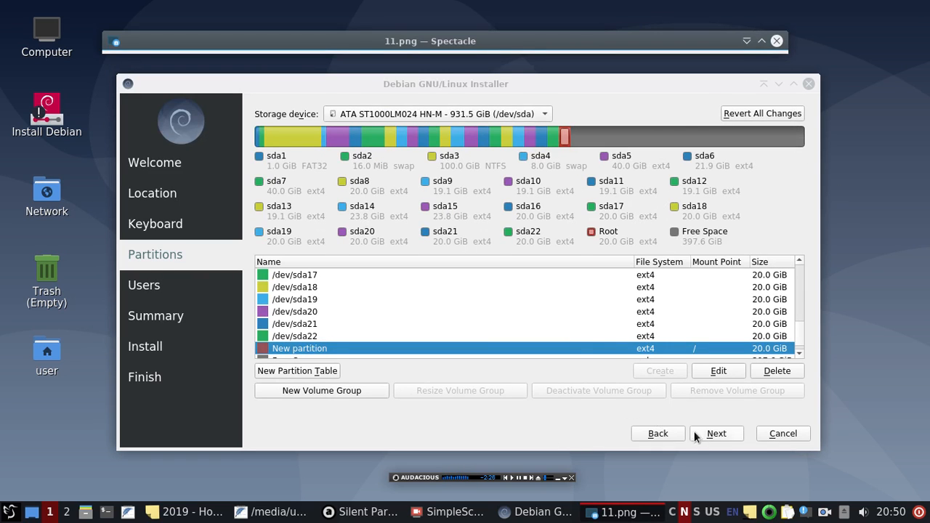
Step: Accept the partition layout and move on to the Users page's computer name field
click(717, 433)
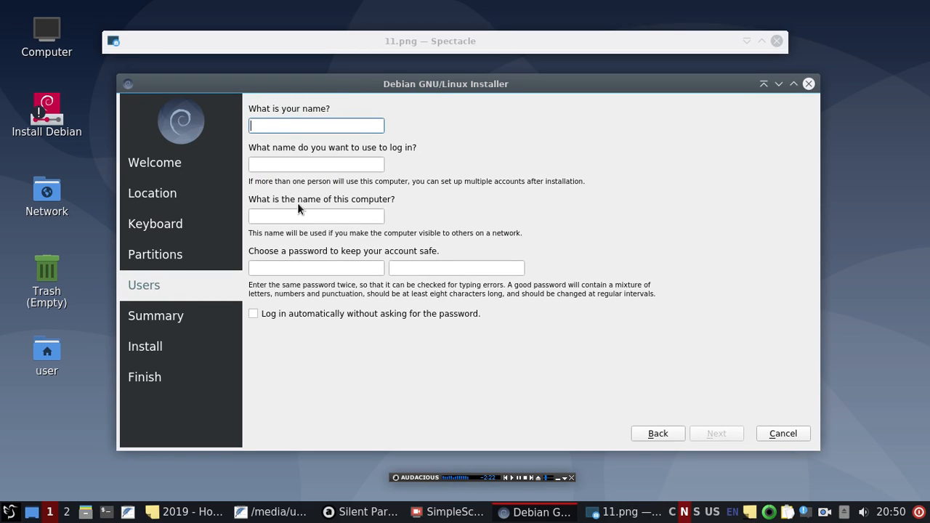
click(271, 218)
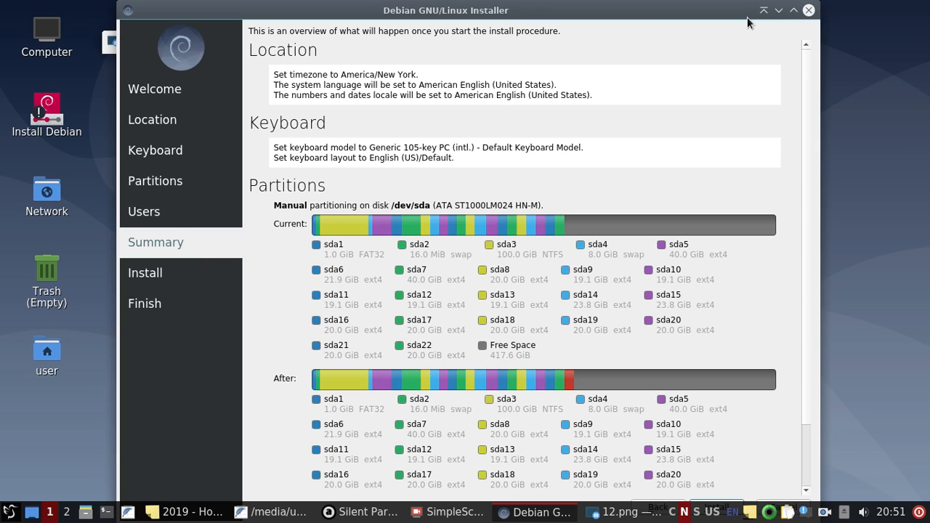
Step: Scroll and maximize the installer to see the whole Summary, then restore the 12.png Spectacle window
scroll(731, 180, down, 2)
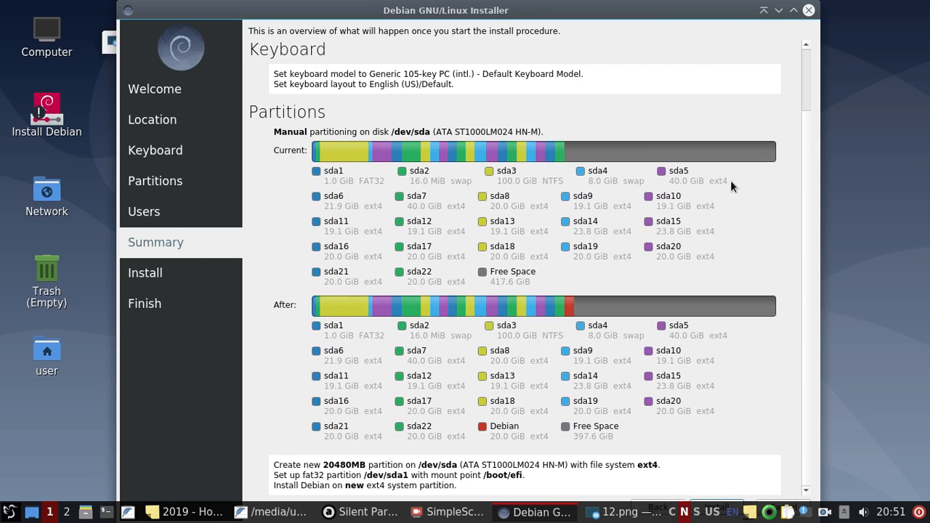
click(787, 10)
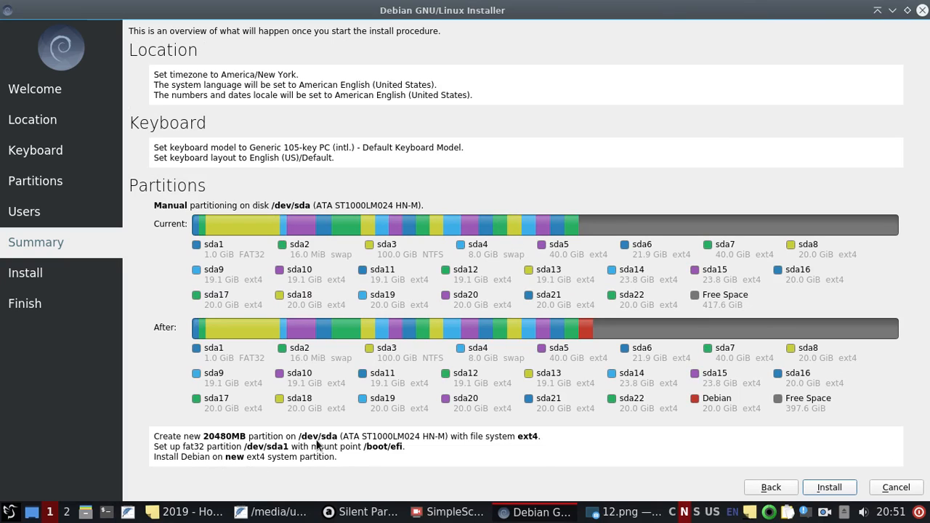
click(619, 514)
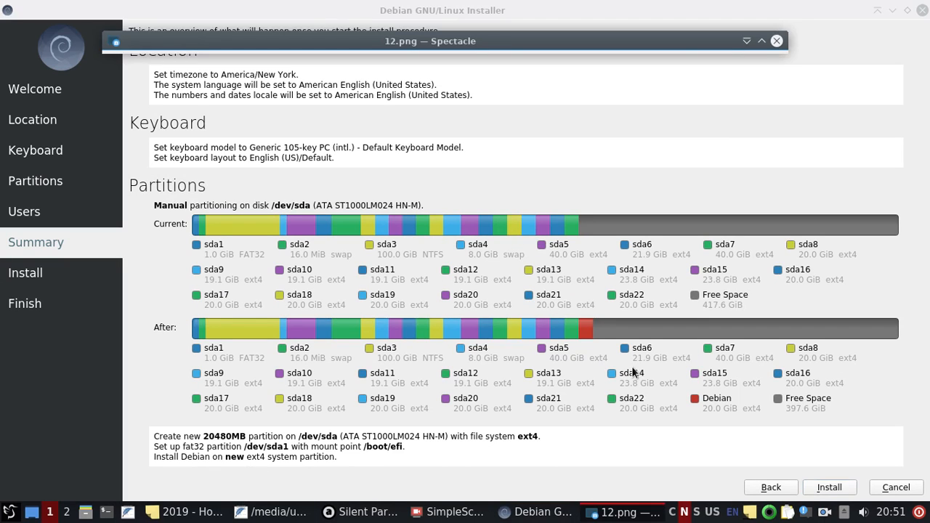
click(745, 41)
Step: Capture the installation Summary and save it as 13.png
click(628, 276)
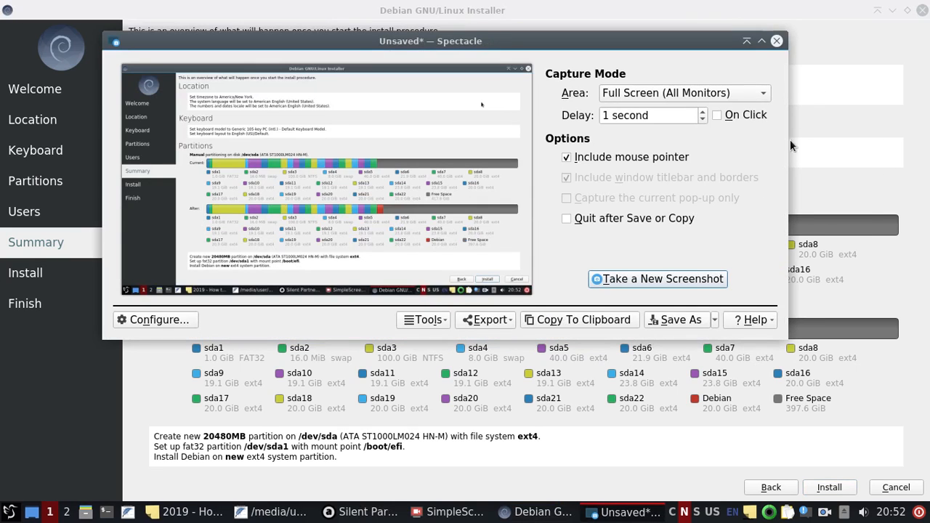
click(691, 322)
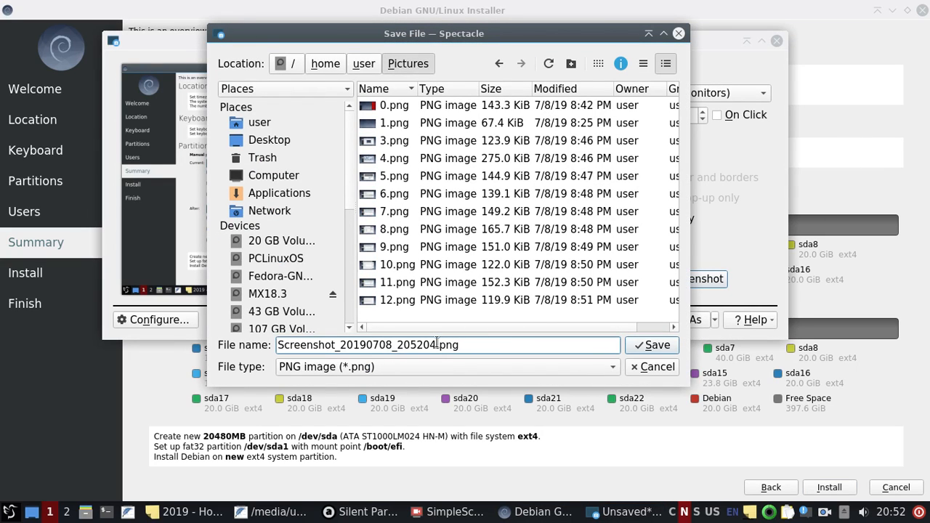
drag(437, 344, 248, 337)
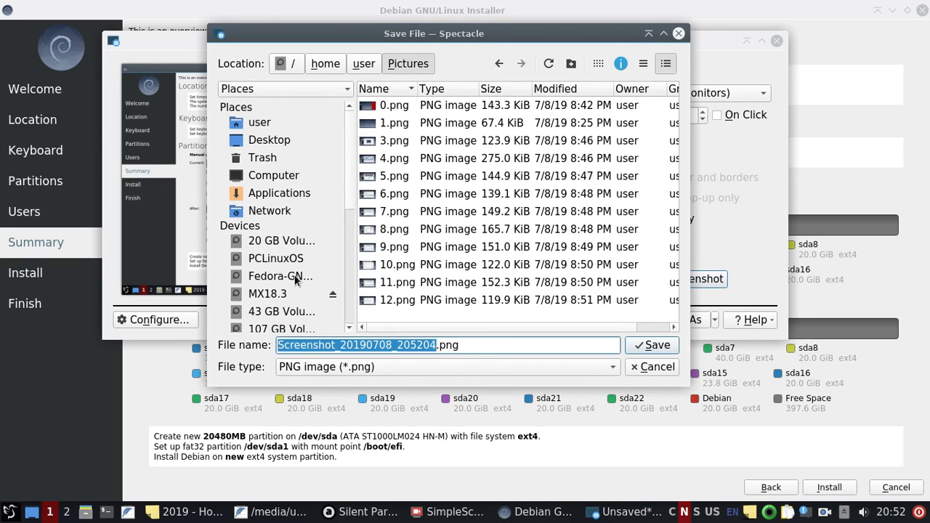
text(13)
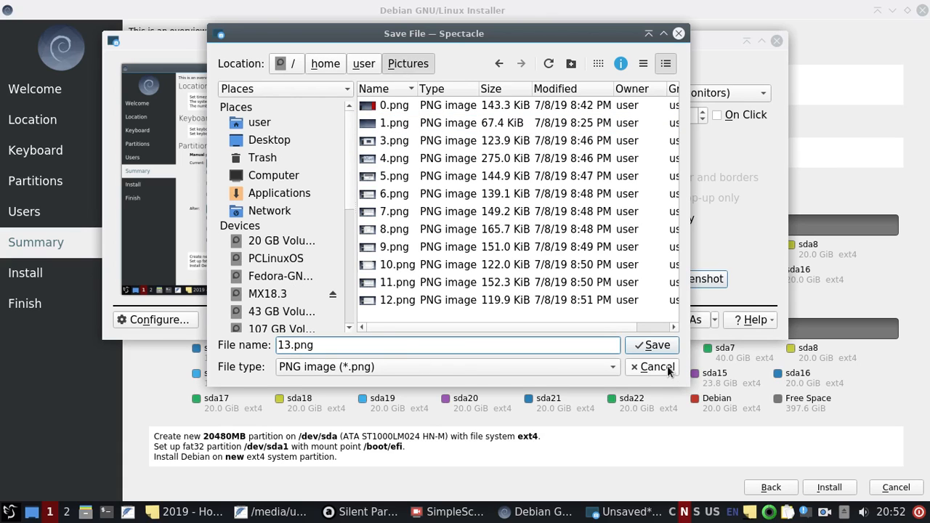
click(656, 345)
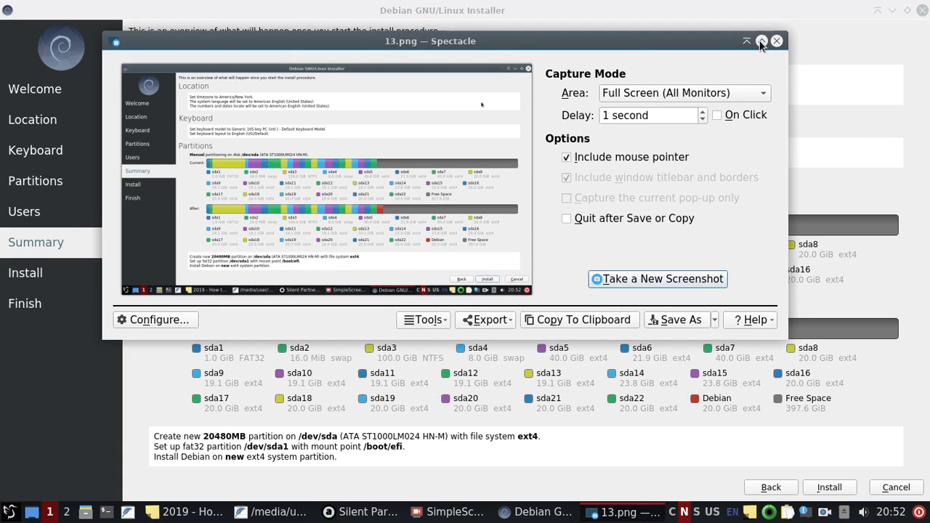
Step: Start the Debian installation from the Summary page, then bring Spectacle back over the installer
click(814, 44)
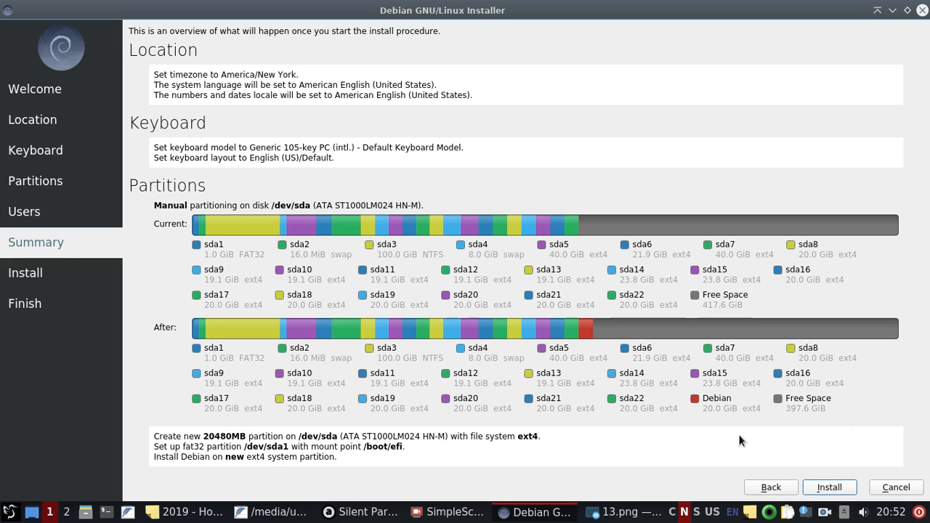
click(840, 492)
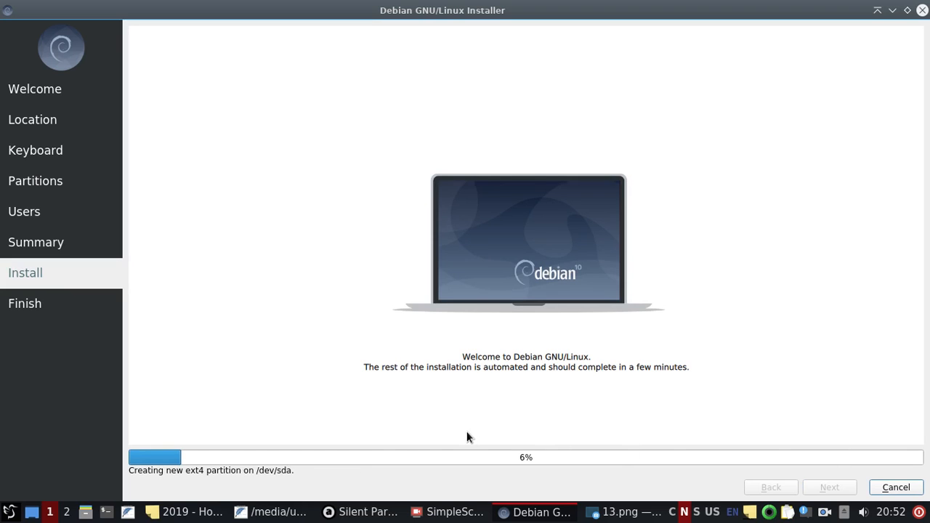
click(624, 513)
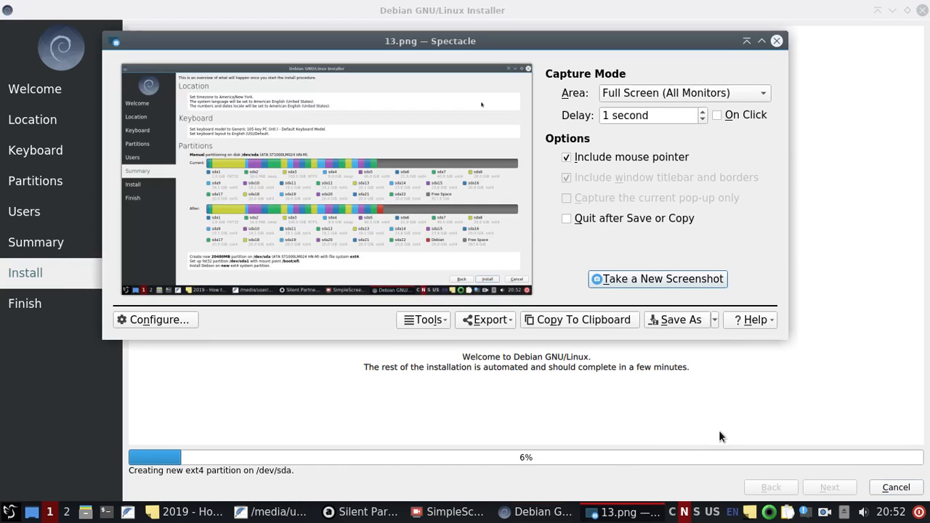
Step: Capture the Install page at 6% progress and save it as 14.png in Pictures
click(707, 279)
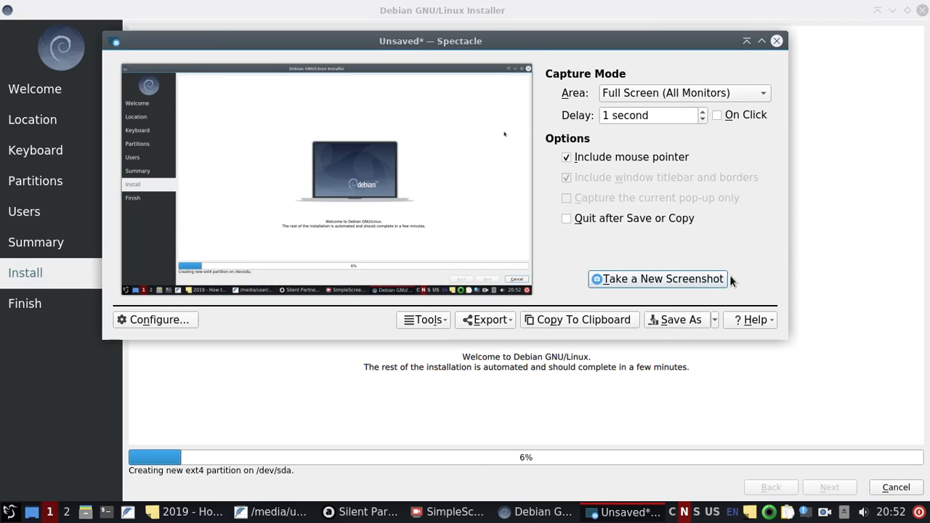
click(691, 321)
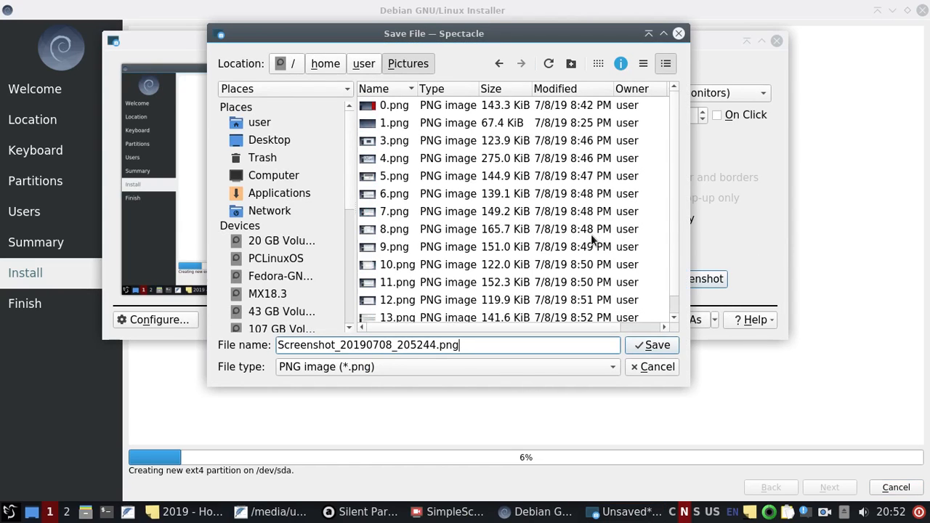
scroll(593, 240, down, 1)
drag(434, 345, 204, 301)
text(14)
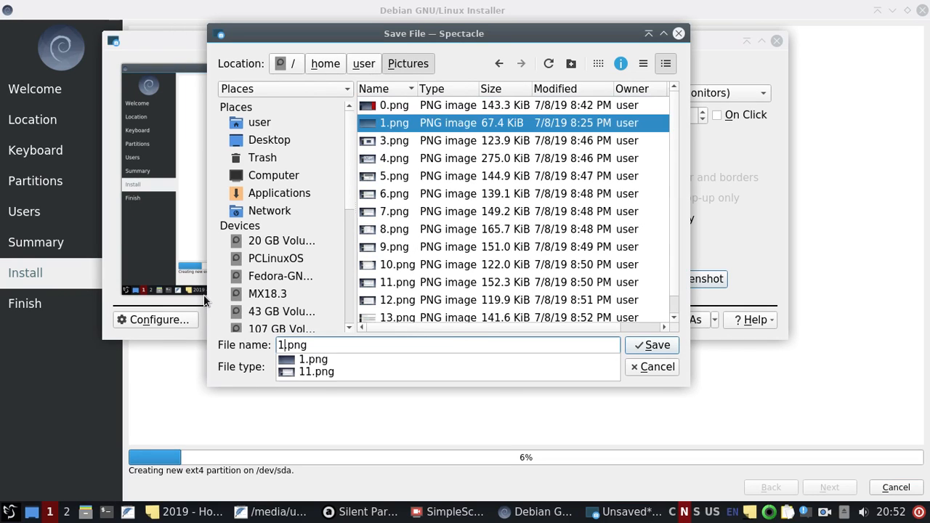
click(656, 346)
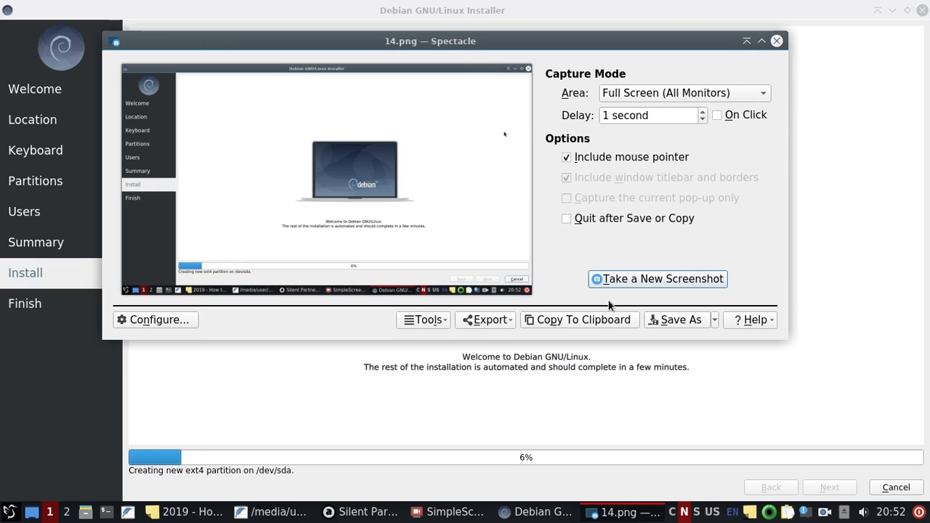
Step: Once the installer reports Debian 10 installed, switch off Restart now and close Calamares
click(875, 98)
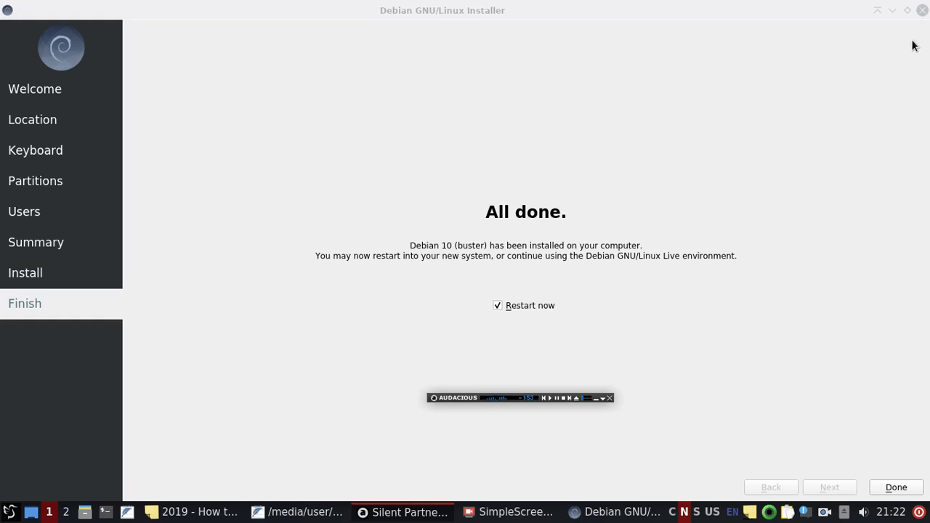
click(764, 64)
click(498, 306)
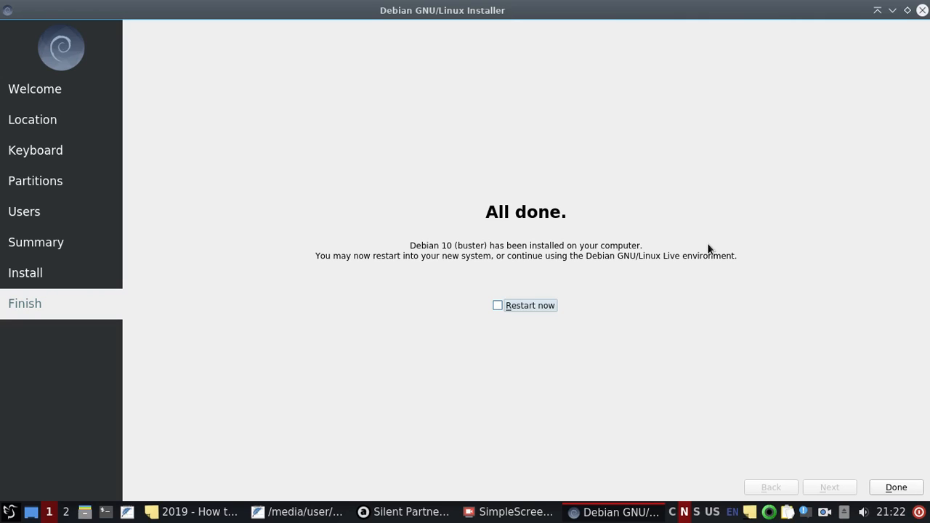
click(922, 15)
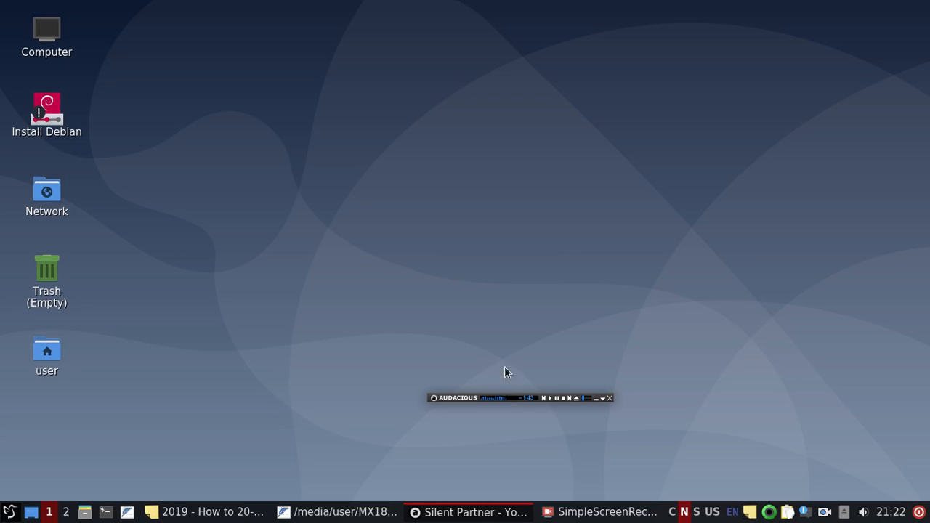
Step: Move the Audacious mini player to the top-right corner and show the red sticky note
drag(498, 398, 790, 24)
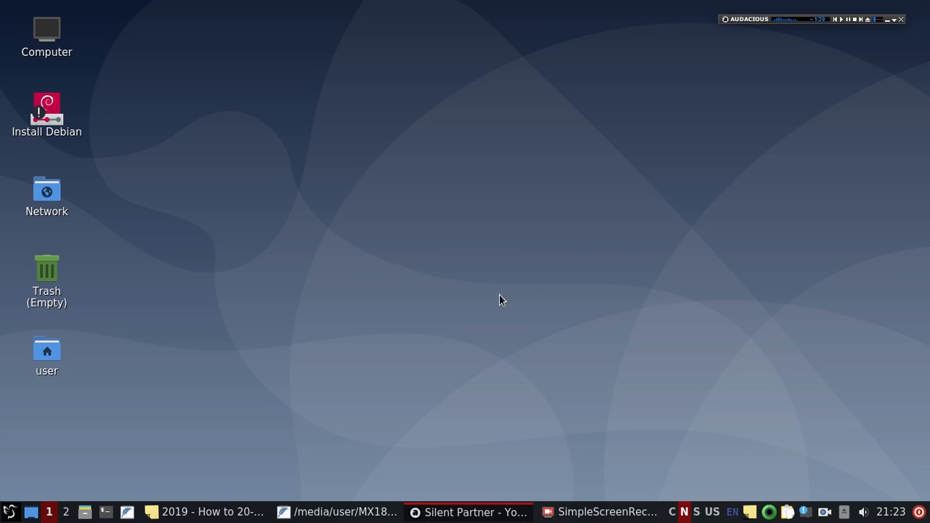
click(234, 511)
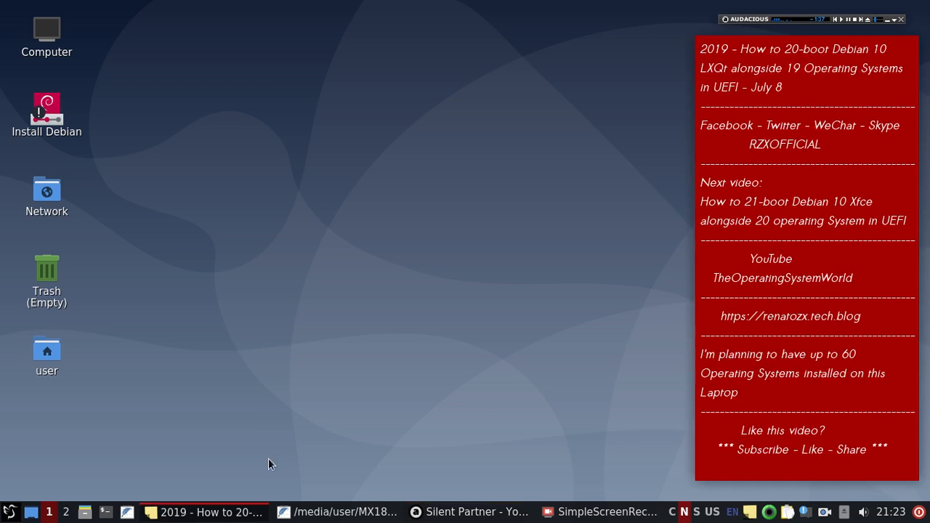